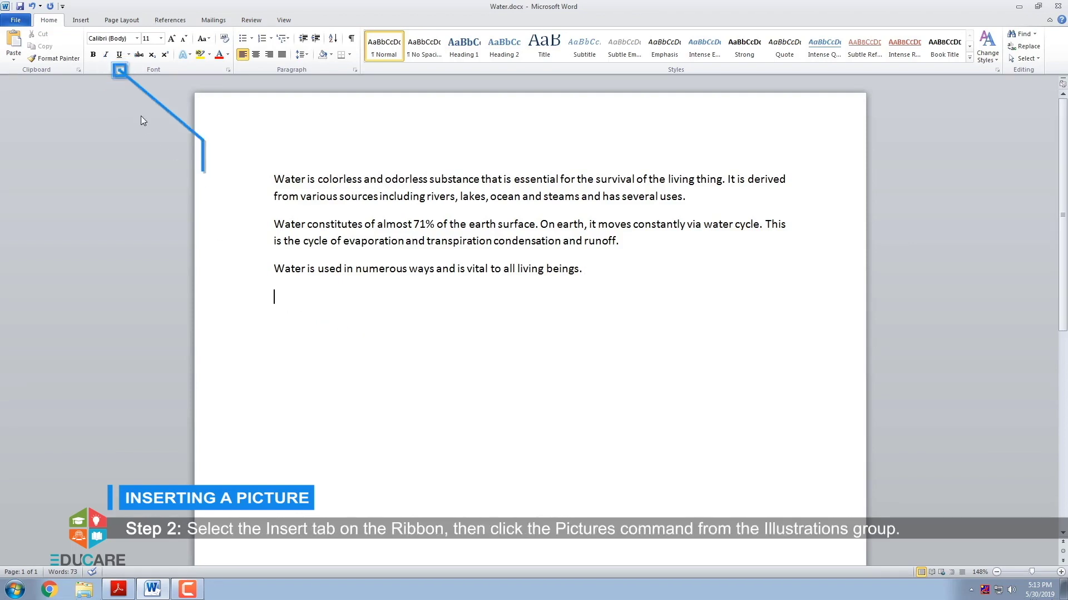
- Insert the picture Water image_Dreamstime.jpg from the Sample Pictures folder below the last paragraph
{"action": "left_click", "coordinate": [82, 21]}
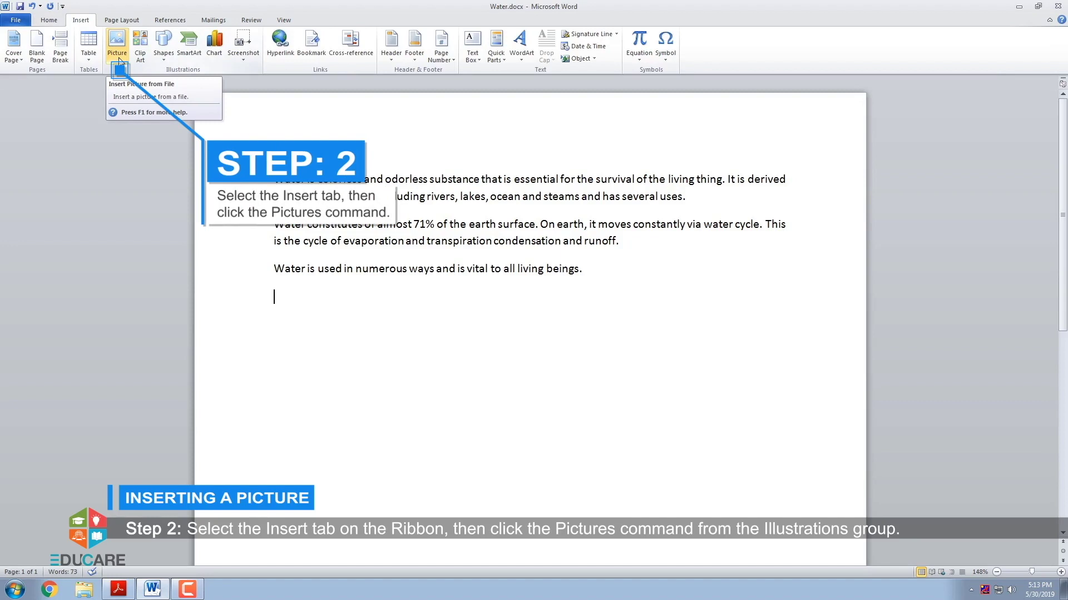
{"action": "left_click", "coordinate": [119, 58]}
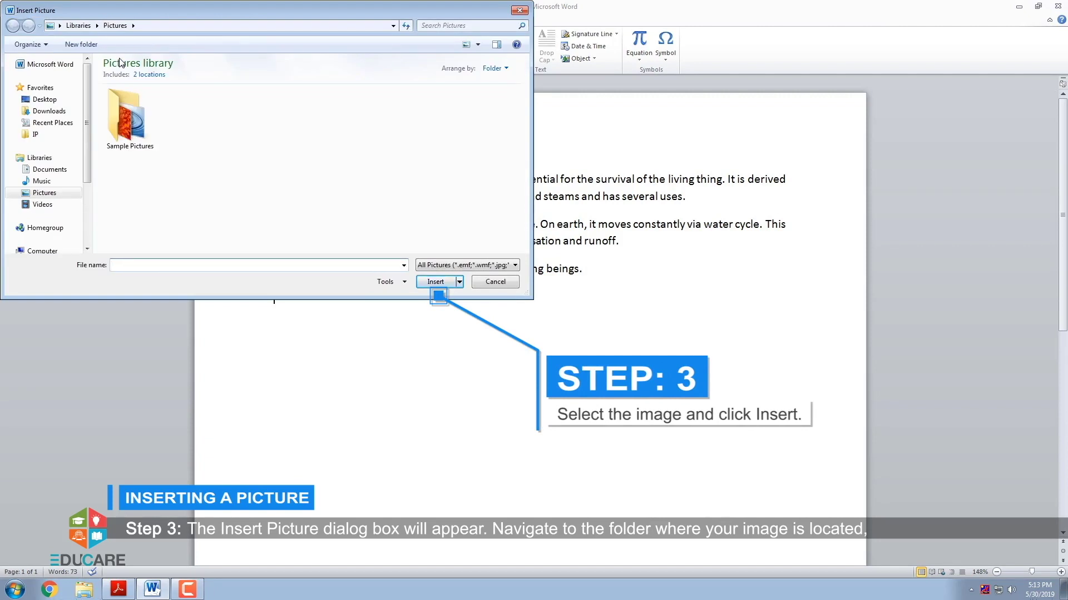
{"action": "double_click", "coordinate": [126, 107]}
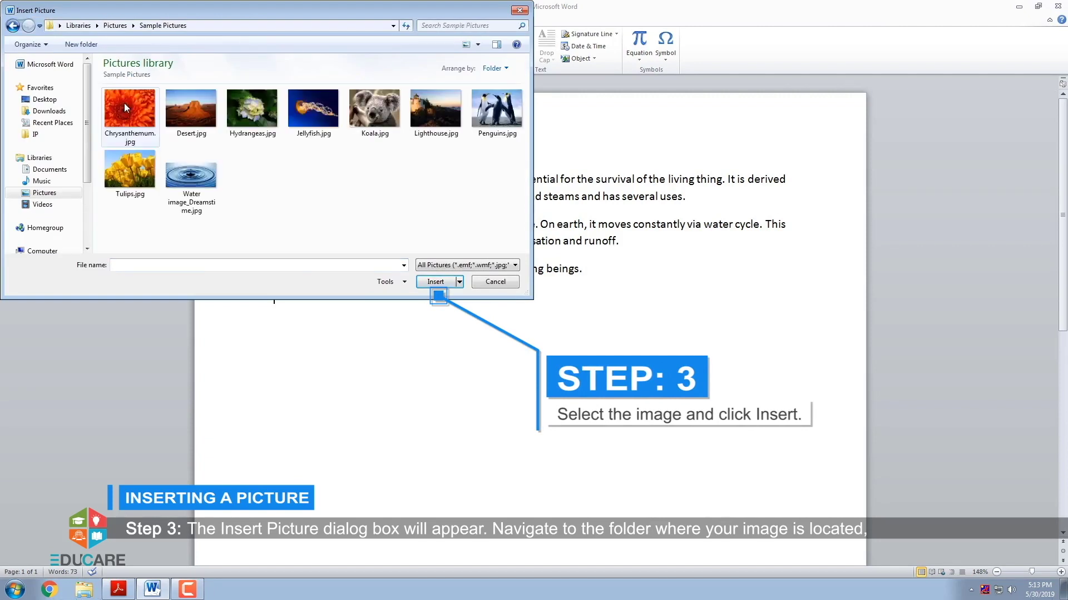
{"action": "left_click", "coordinate": [192, 179]}
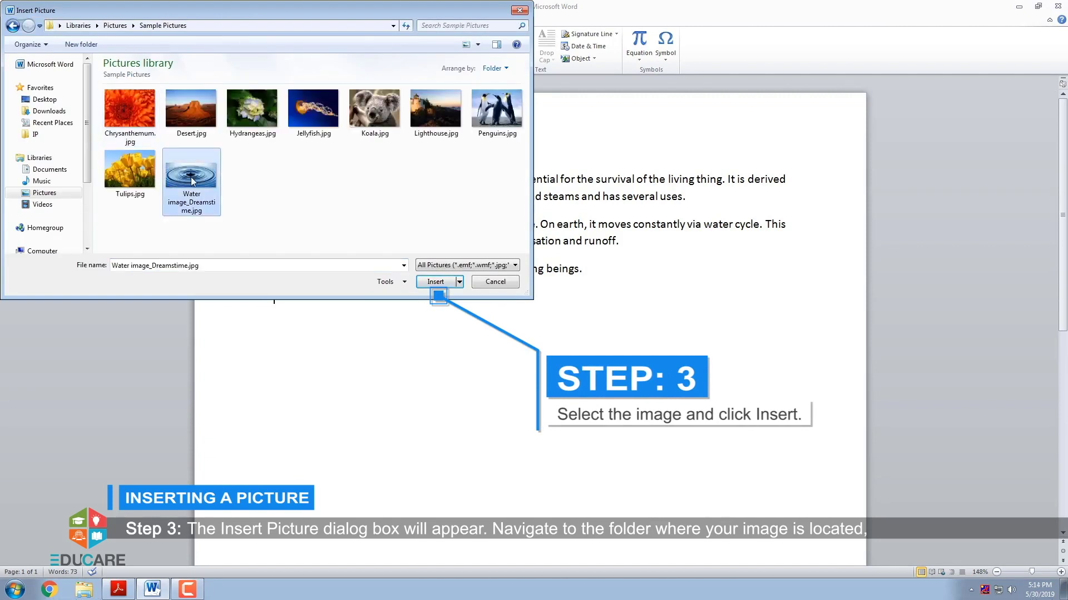
{"action": "left_click", "coordinate": [435, 282]}
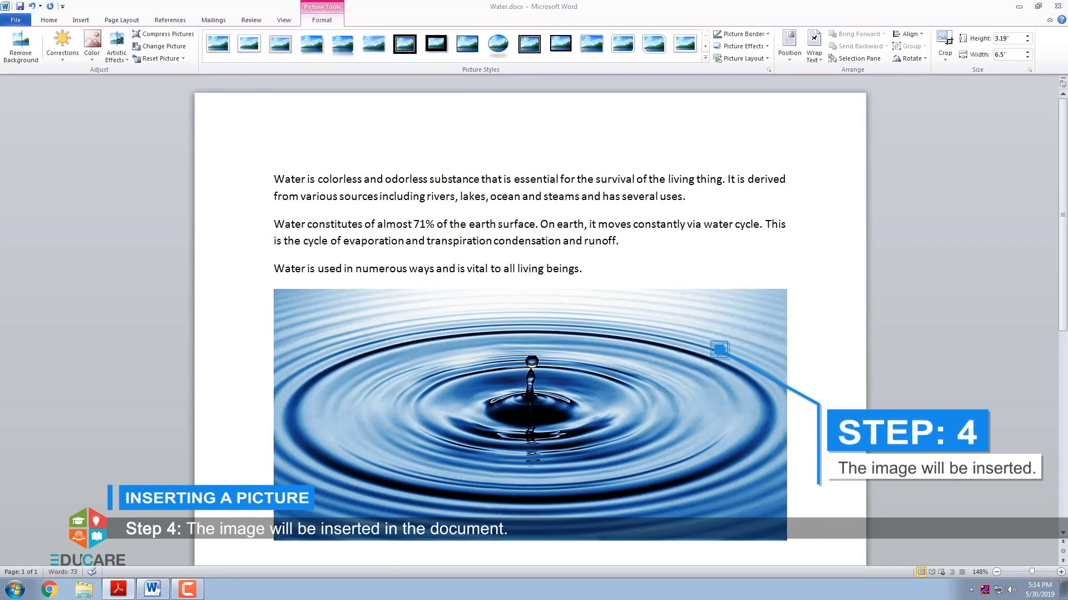
{"action": "left_click", "coordinate": [819, 485]}
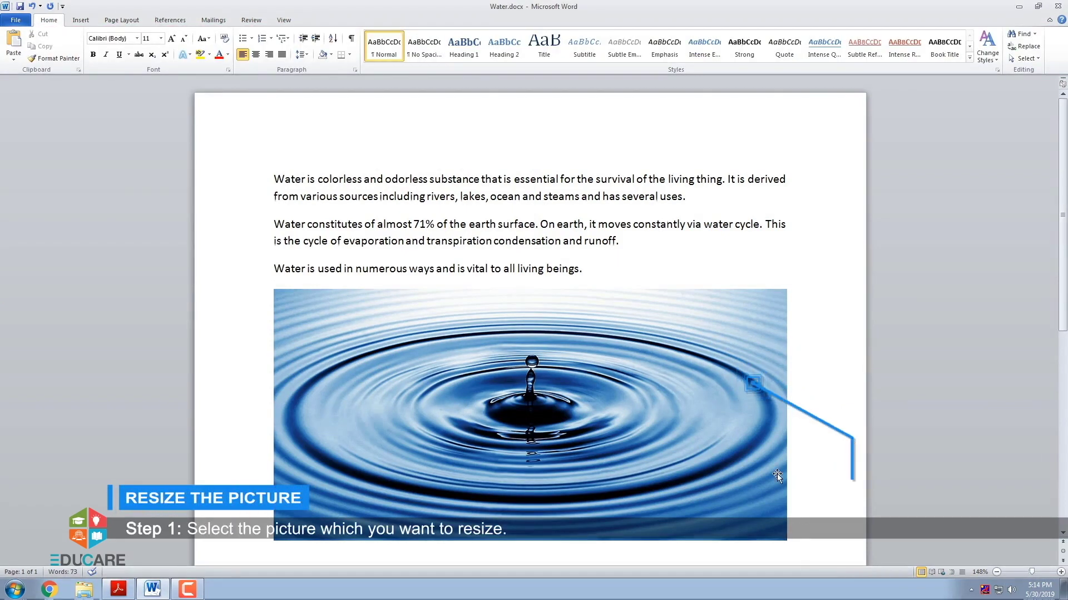
- Shrink the water picture proportionally to about 2.28" high and 4.65" wide
{"action": "left_click", "coordinate": [706, 452]}
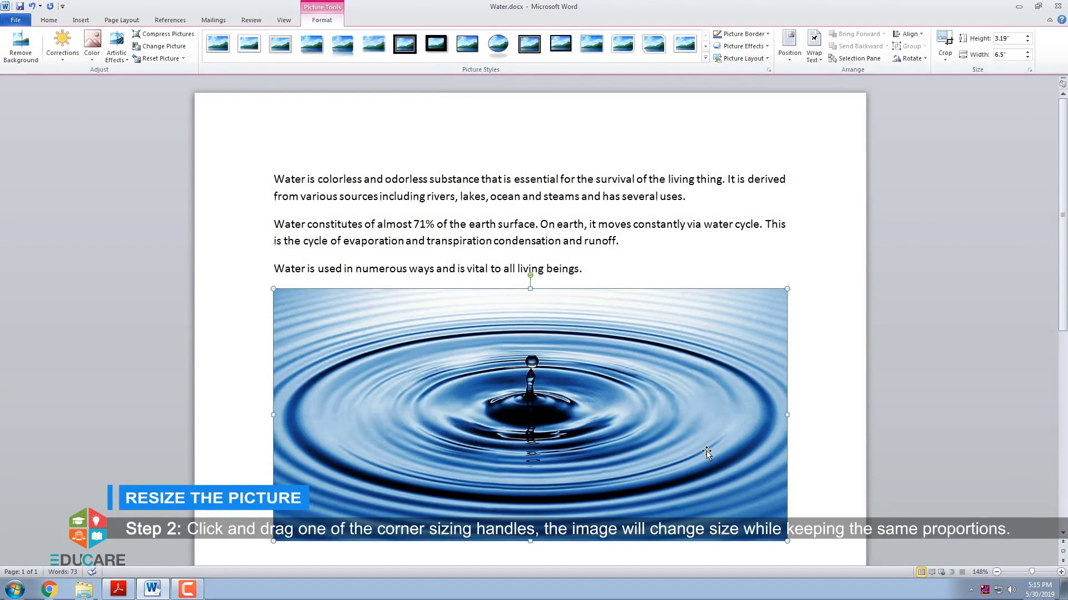
{"action": "left_click_drag", "start_coordinate": [784, 537], "coordinate": [640, 422]}
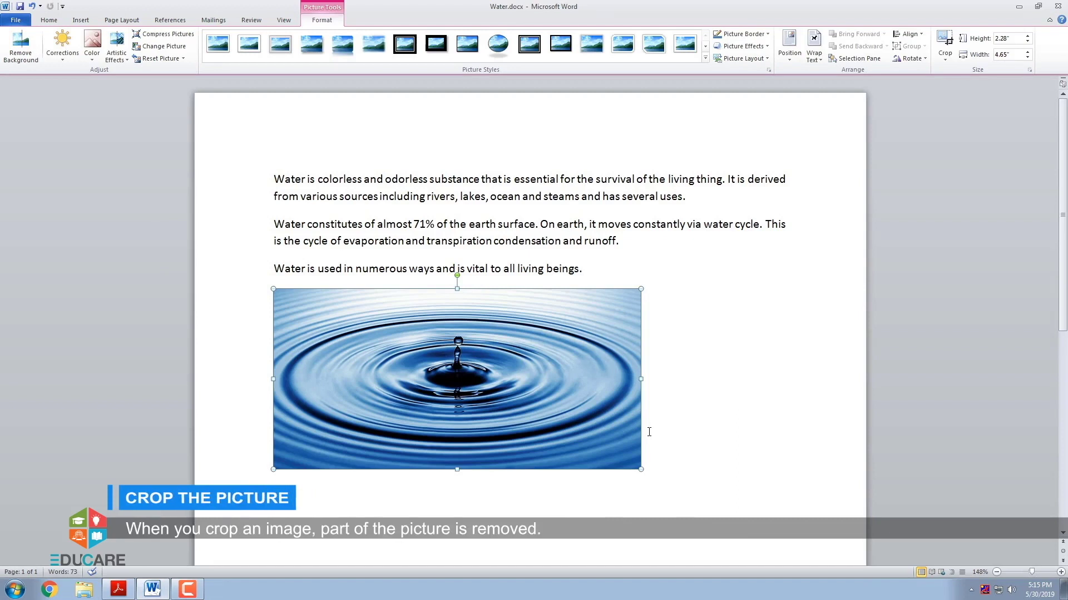
{"action": "left_click", "coordinate": [649, 432]}
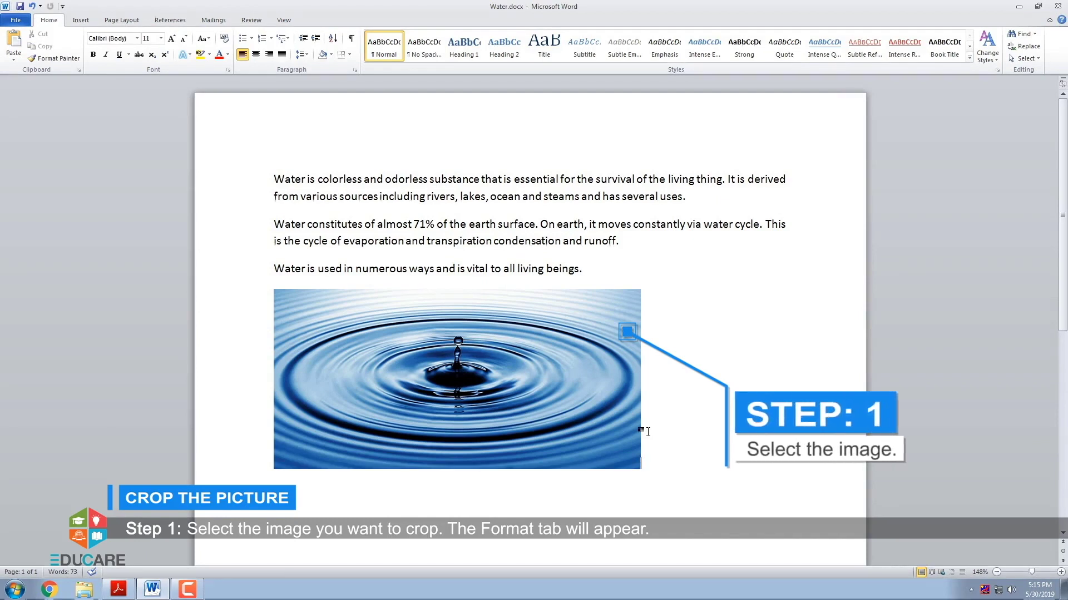
- Crop the water picture on its left and right sides to a width of about 3.23"
{"action": "left_click", "coordinate": [588, 416]}
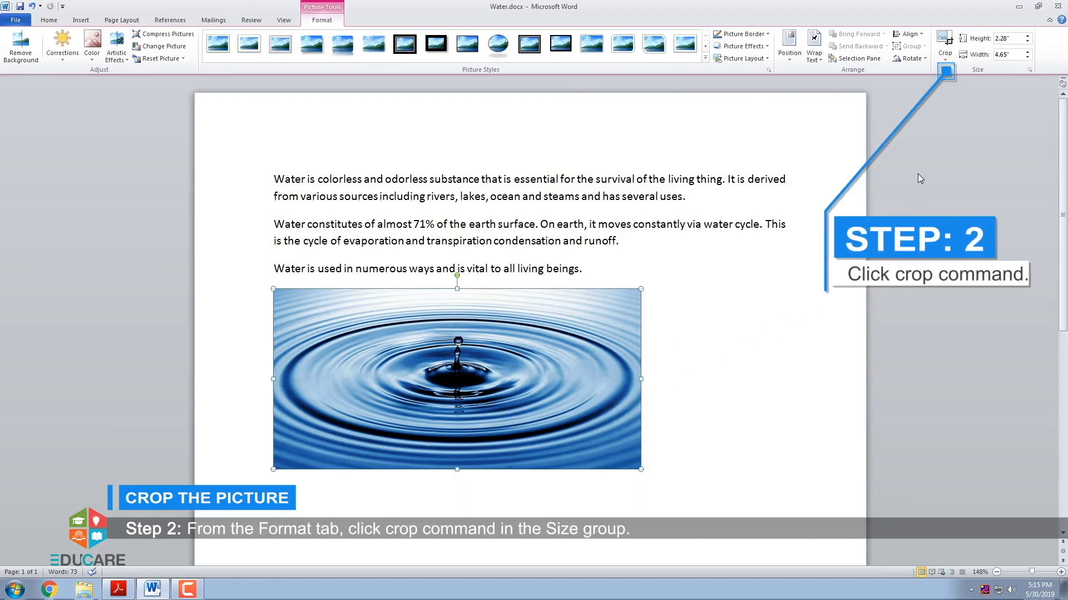
{"action": "left_click", "coordinate": [945, 42]}
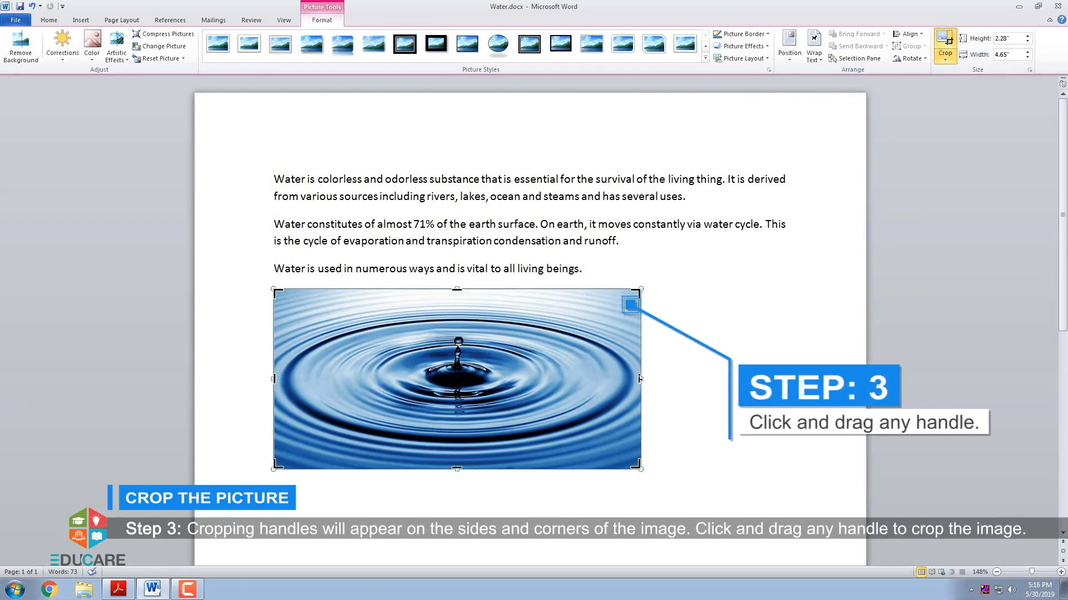
{"action": "left_click_drag", "start_coordinate": [640, 380], "coordinate": [590, 378]}
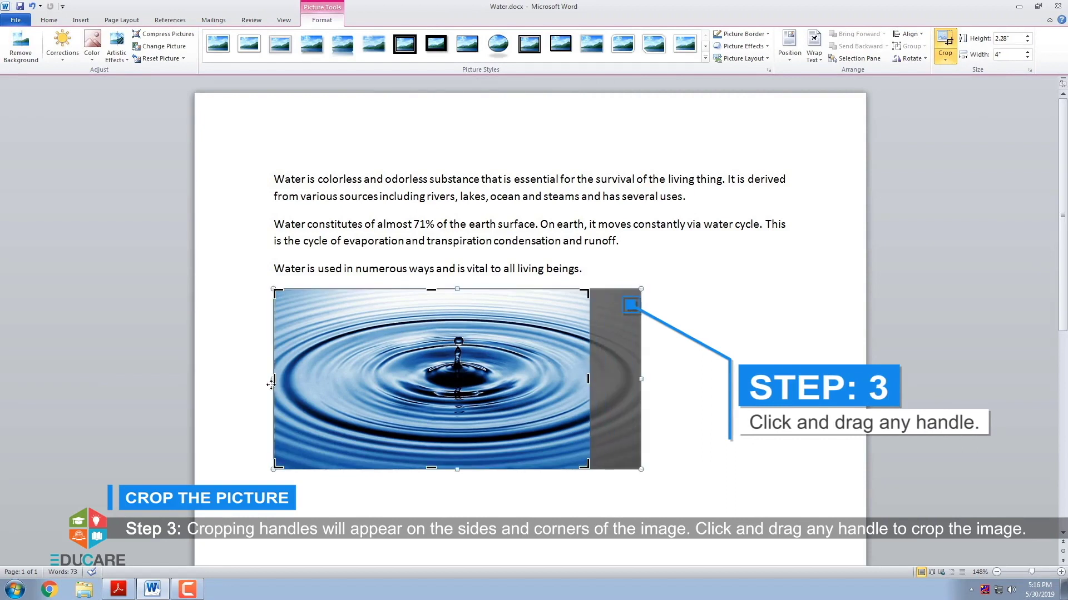
{"action": "left_click_drag", "start_coordinate": [275, 379], "coordinate": [334, 386]}
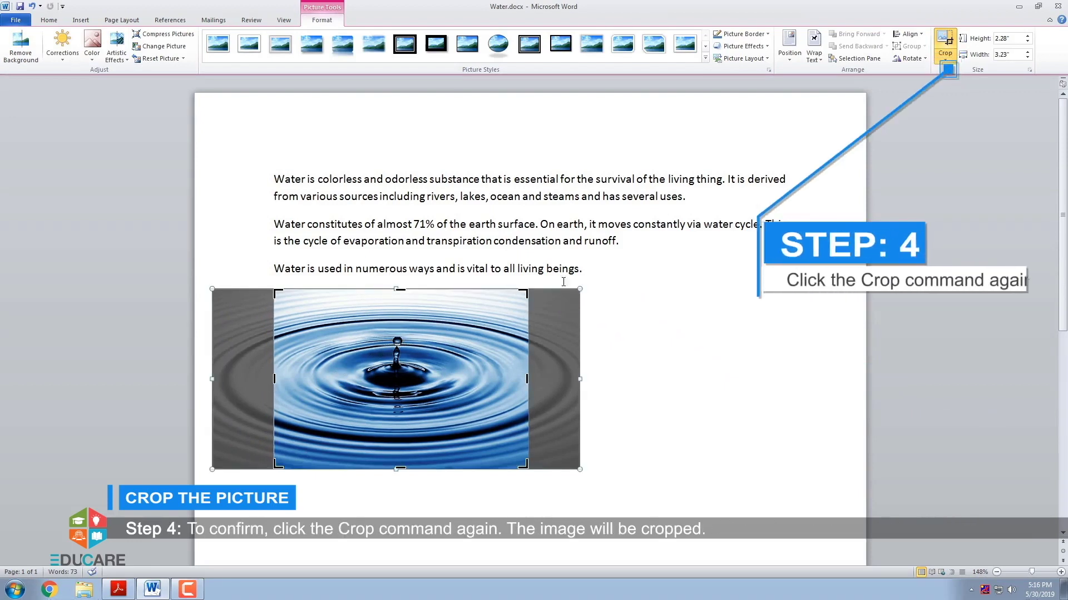
{"action": "left_click", "coordinate": [947, 51]}
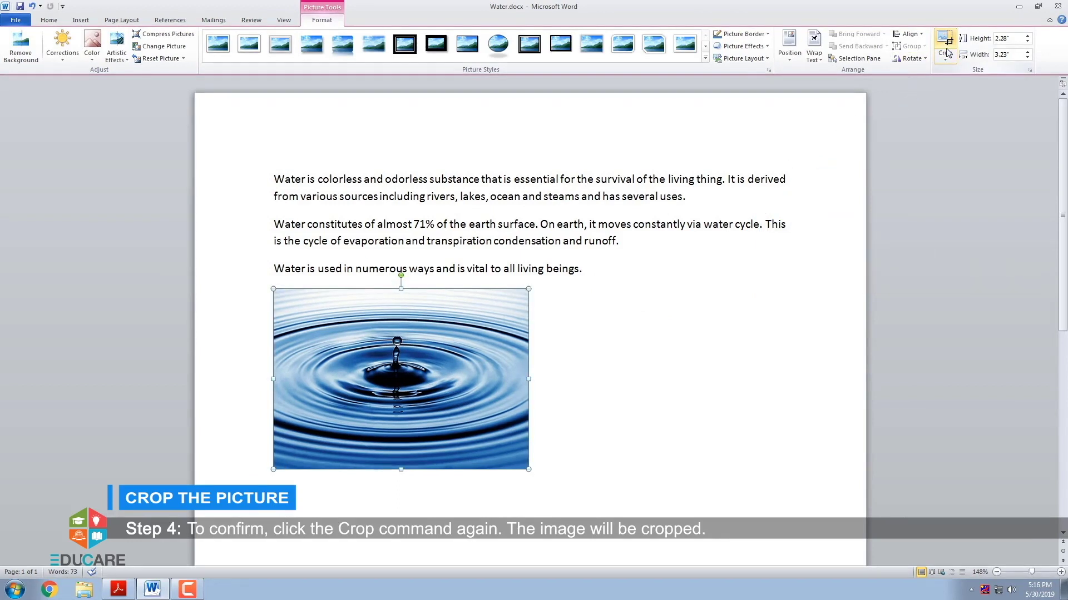
{"action": "left_click", "coordinate": [554, 446]}
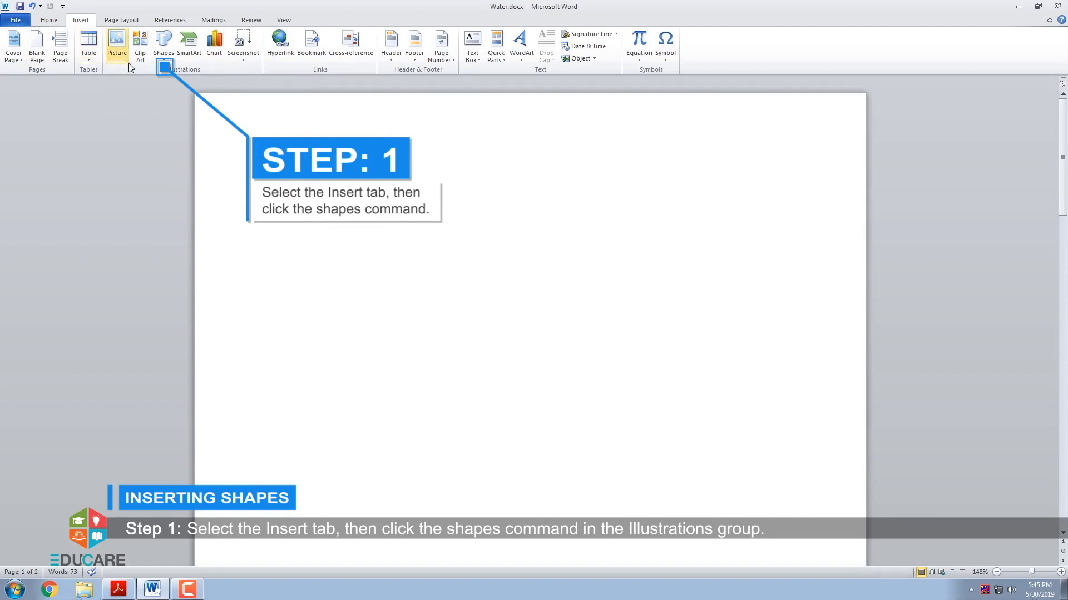
- Draw a down ribbon banner shape about 1.33" high and 4.7" wide in the upper part of the blank page
{"action": "left_click", "coordinate": [166, 58]}
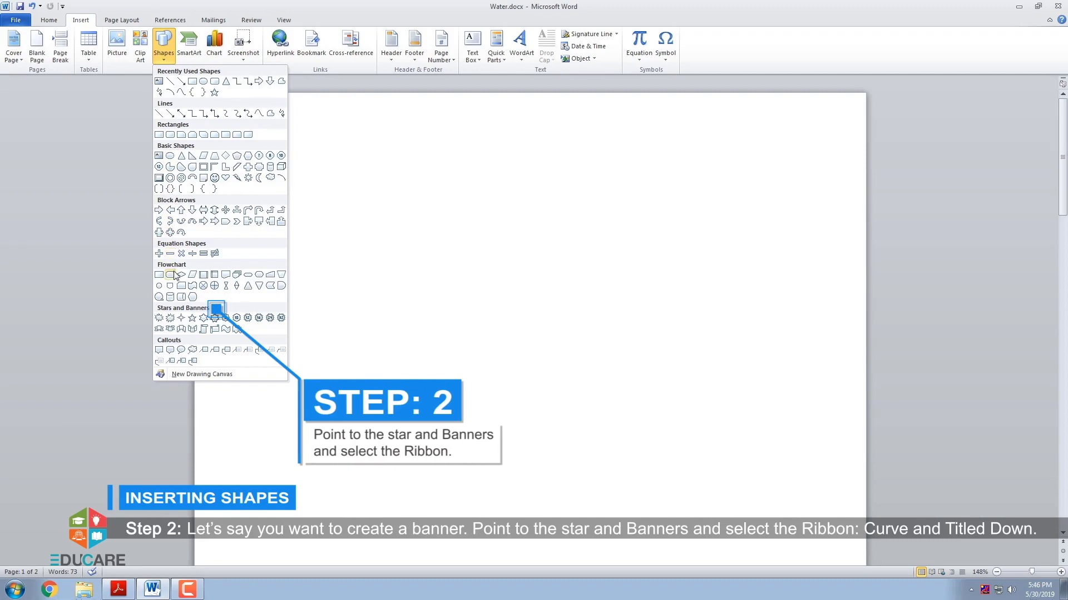
{"action": "left_click", "coordinate": [170, 329]}
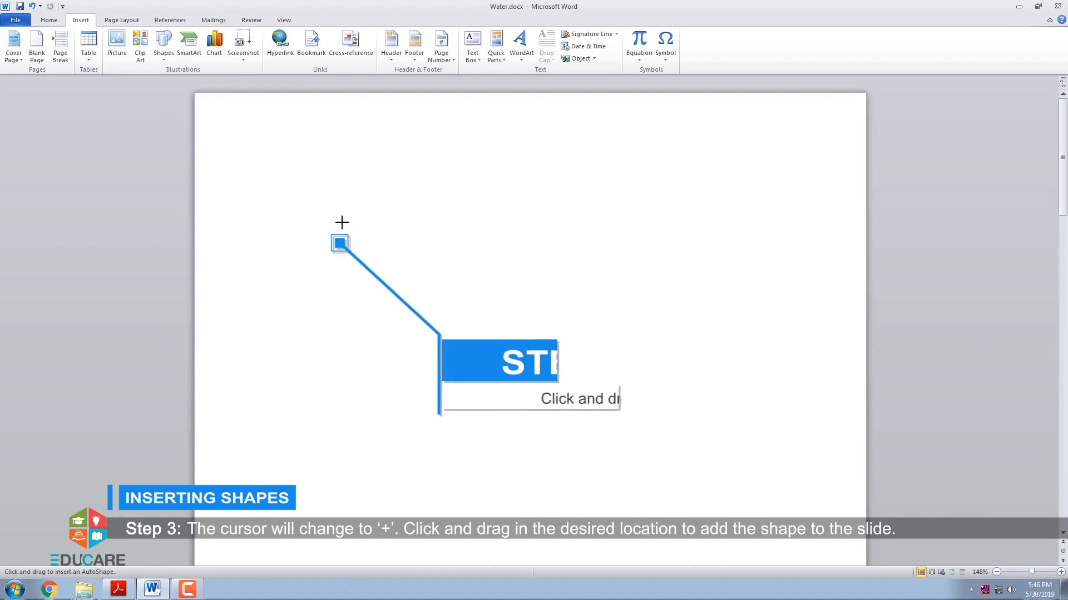
{"action": "mouse_move", "coordinate": [387, 272]}
{"action": "left_mouse_down"}
{"action": "mouse_move", "coordinate": [502, 295]}
{"action": "mouse_move", "coordinate": [667, 300]}
{"action": "mouse_move", "coordinate": [705, 338]}
{"action": "mouse_move", "coordinate": [712, 327]}
{"action": "left_mouse_up"}
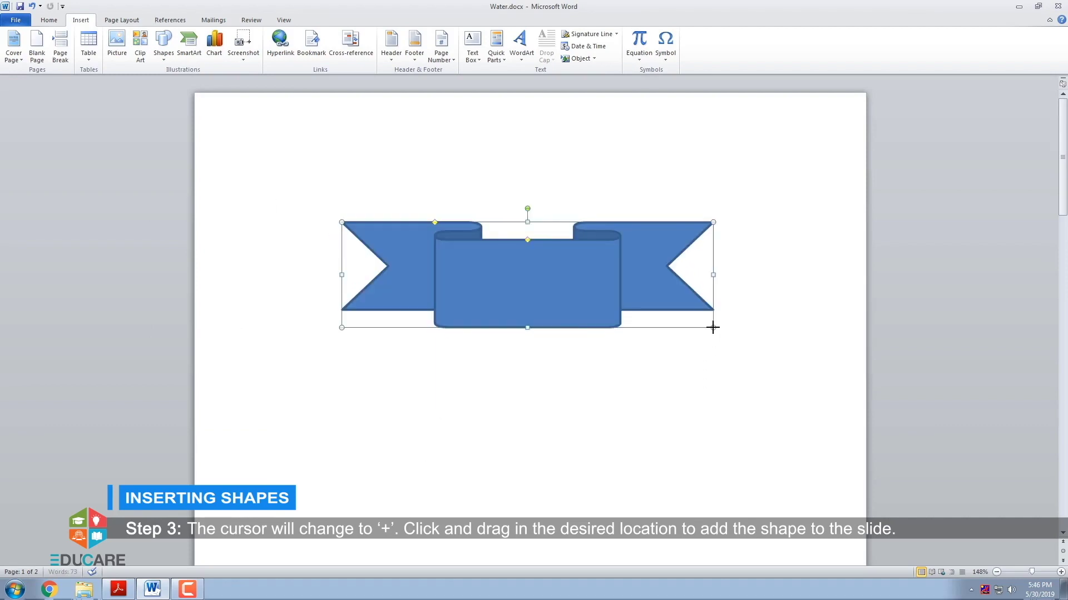
{"action": "left_click", "coordinate": [695, 363]}
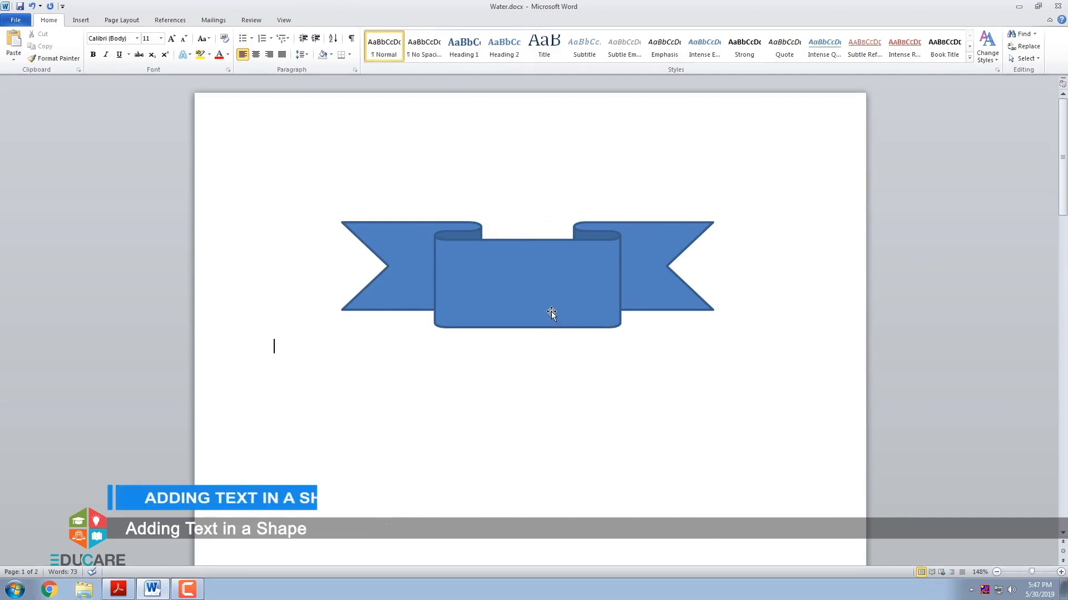
- Add the text "Summer Camp" inside the ribbon banner
{"action": "left_click", "coordinate": [534, 289]}
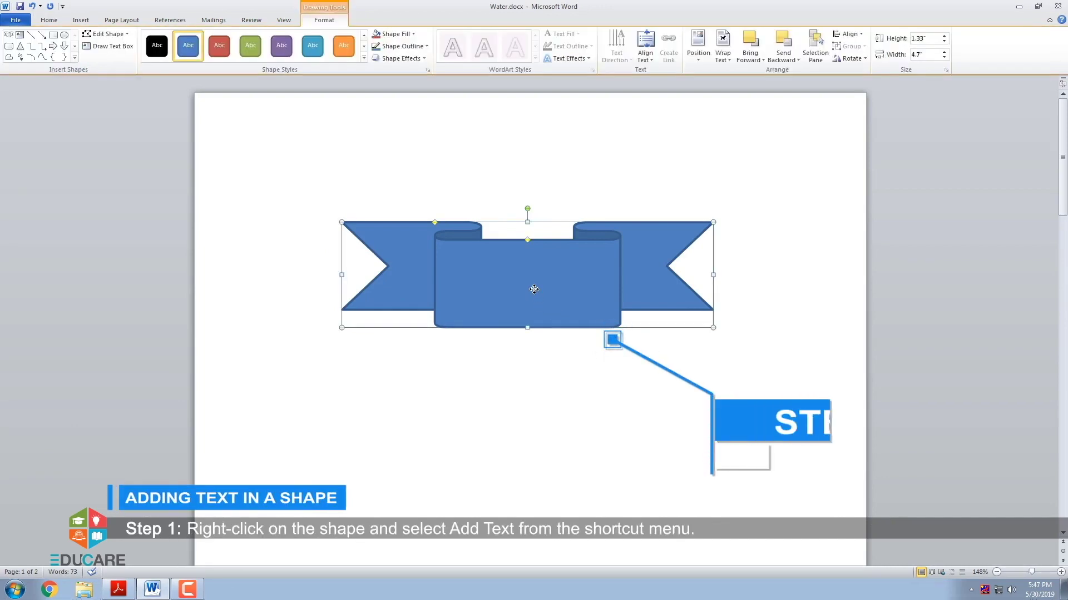
{"action": "right_click", "coordinate": [534, 289]}
{"action": "right_click", "coordinate": [524, 284]}
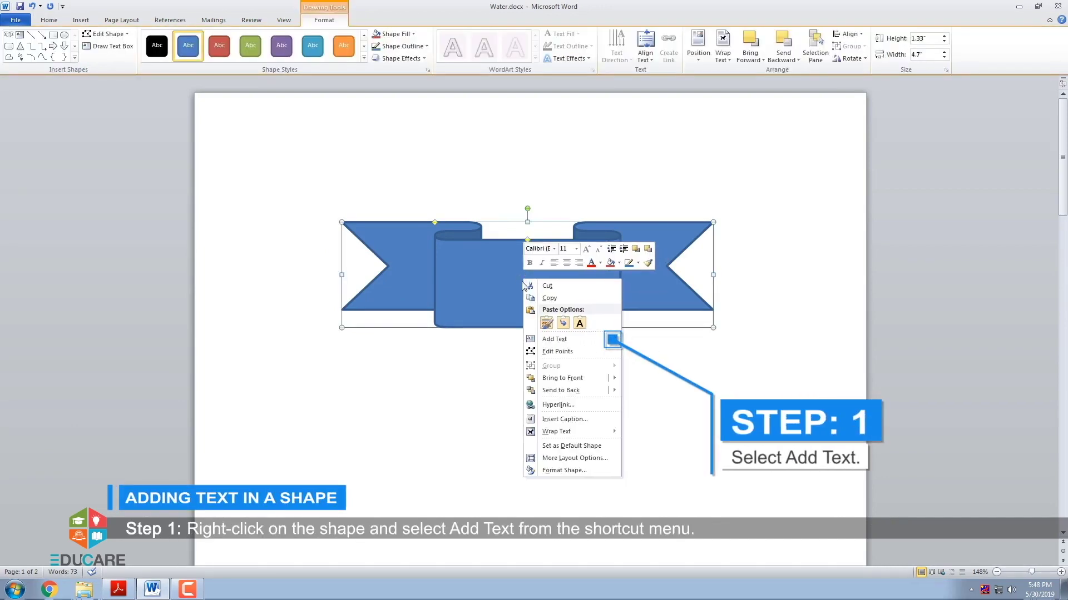
{"action": "left_click", "coordinate": [583, 344]}
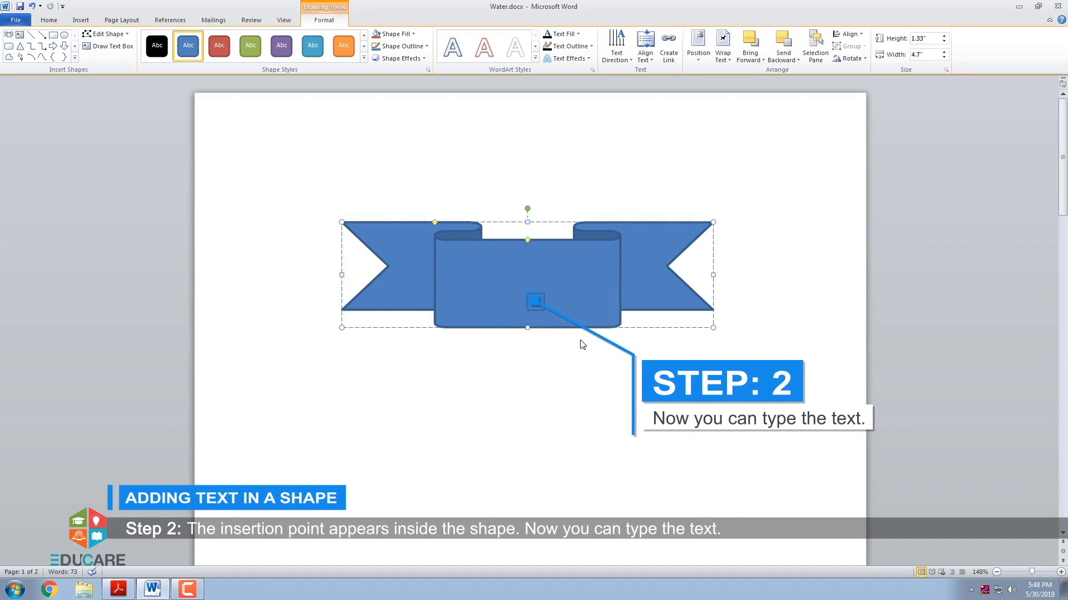
{"action": "type", "text": "Summer Camp"}
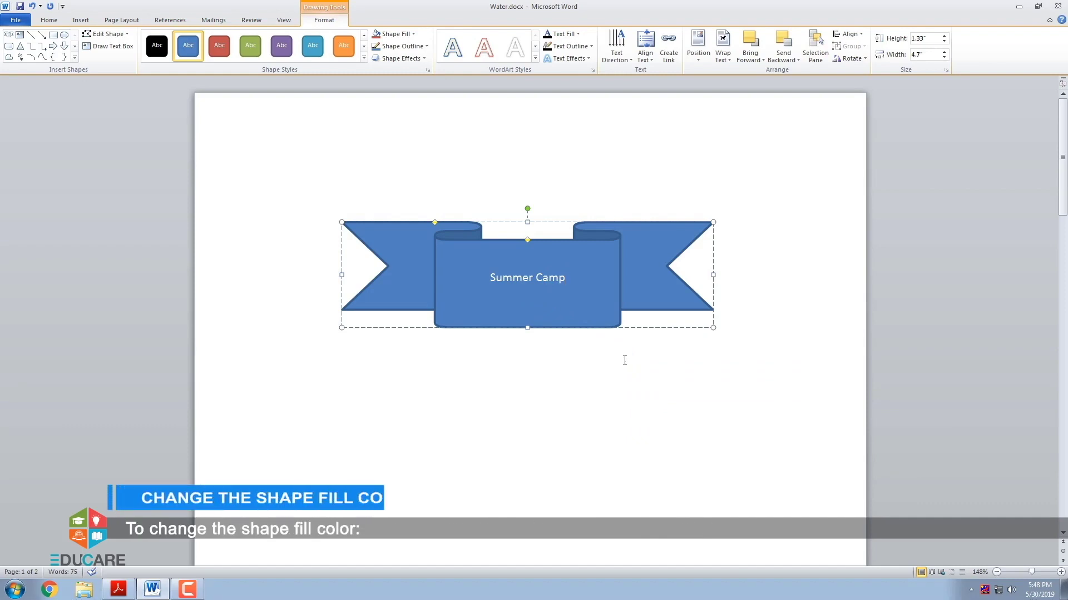
{"action": "left_click", "coordinate": [624, 361]}
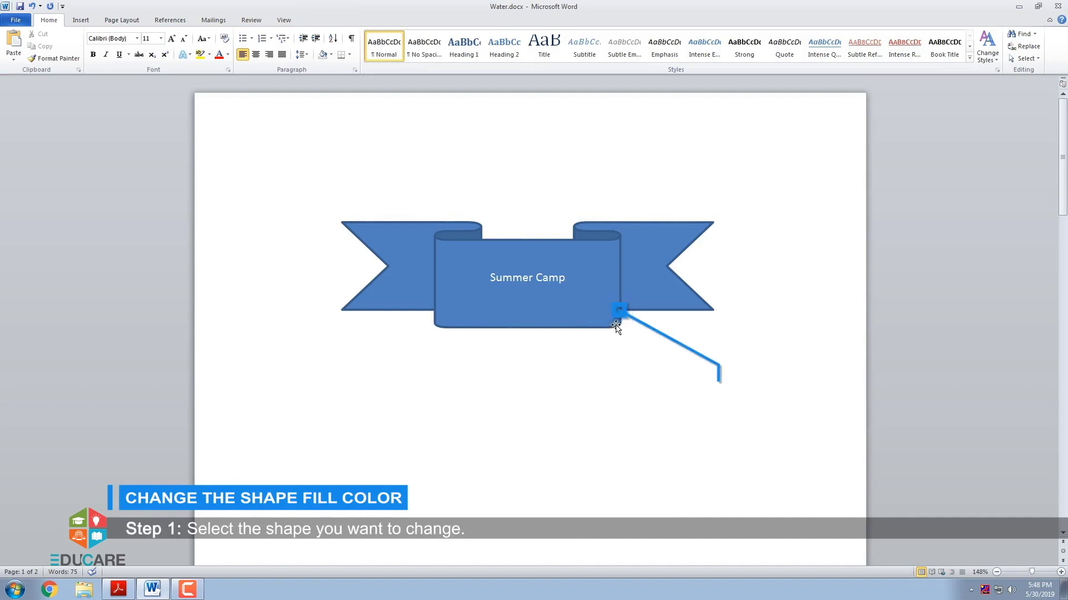
- Fill the ribbon banner with a custom orange-red color, RGB 252, 50, 16
{"action": "left_click", "coordinate": [615, 323]}
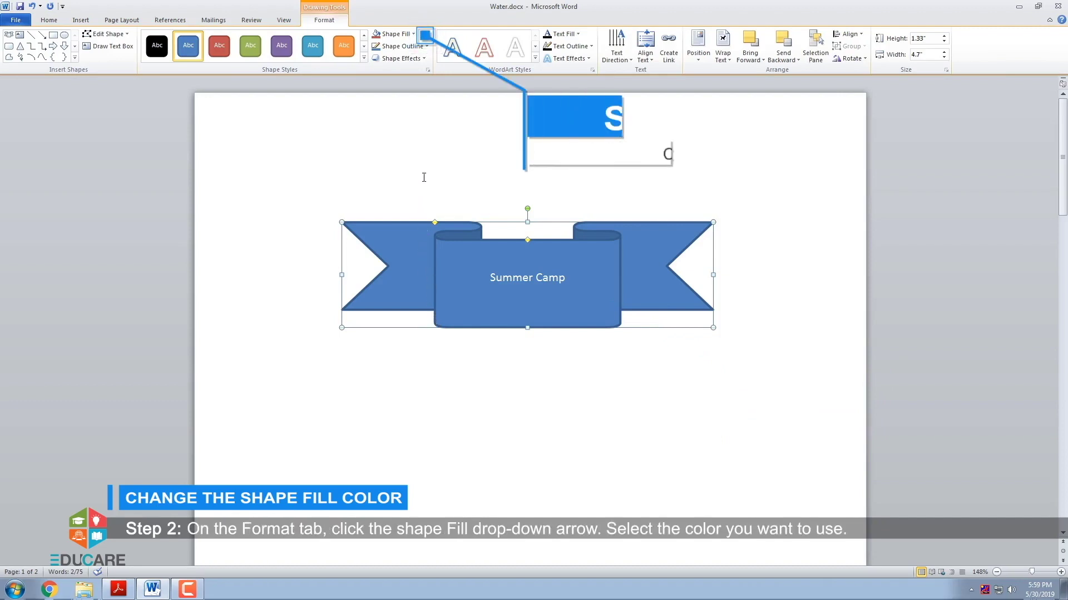
{"action": "left_click", "coordinate": [414, 34]}
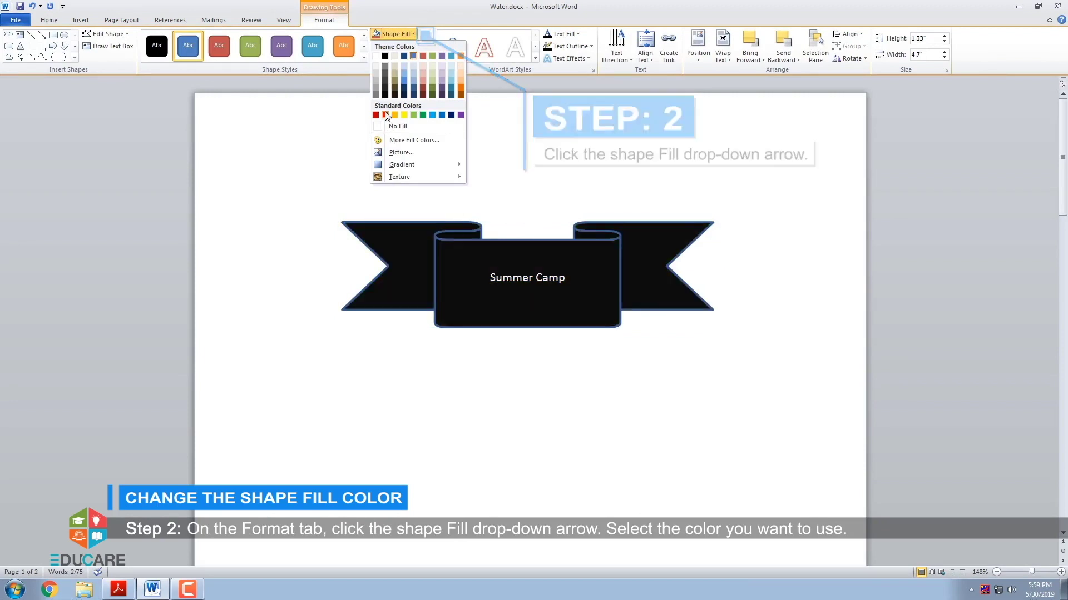
{"action": "left_click", "coordinate": [397, 143]}
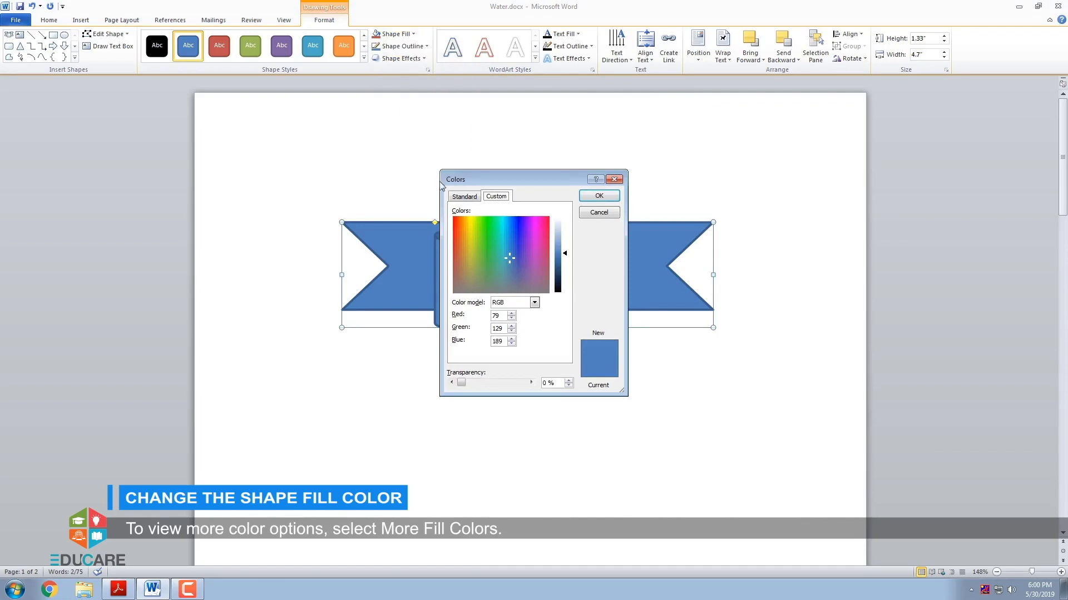
{"action": "left_click", "coordinate": [456, 221]}
{"action": "left_click", "coordinate": [454, 220]}
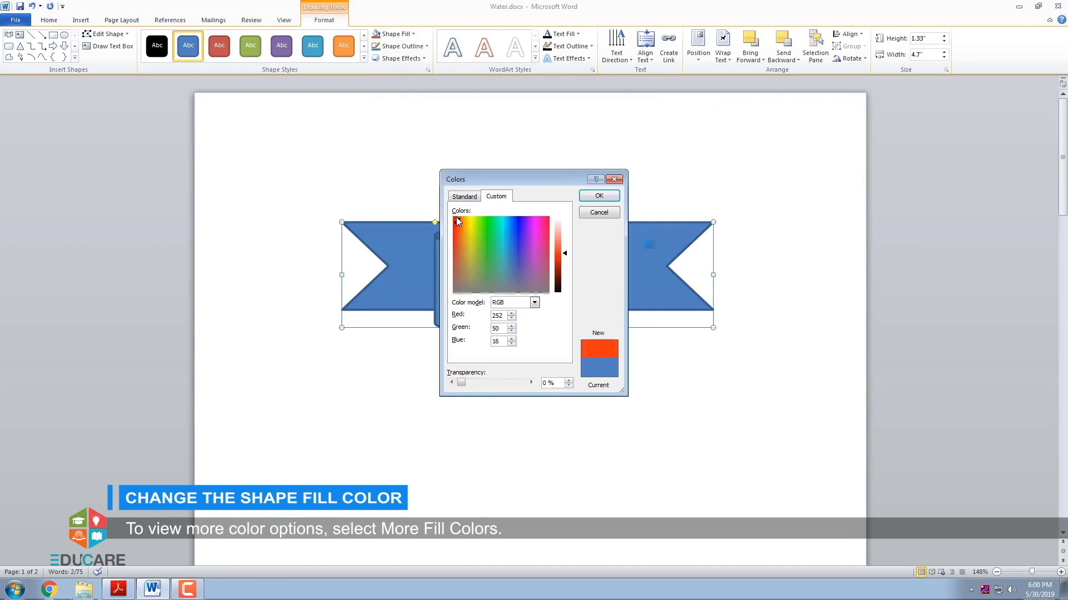
{"action": "left_click", "coordinate": [599, 198]}
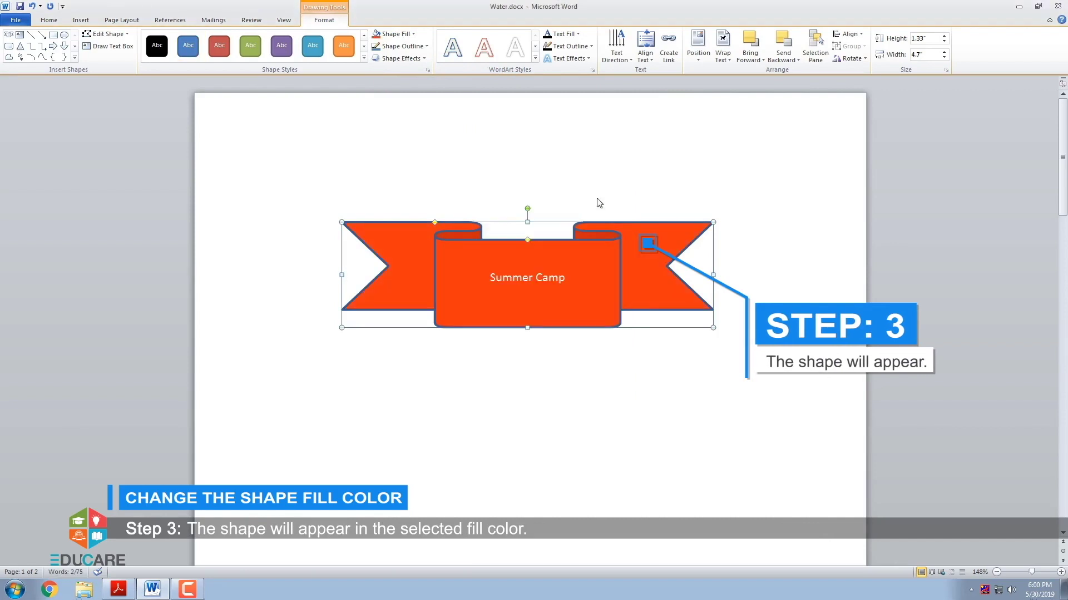
{"action": "left_click", "coordinate": [718, 348]}
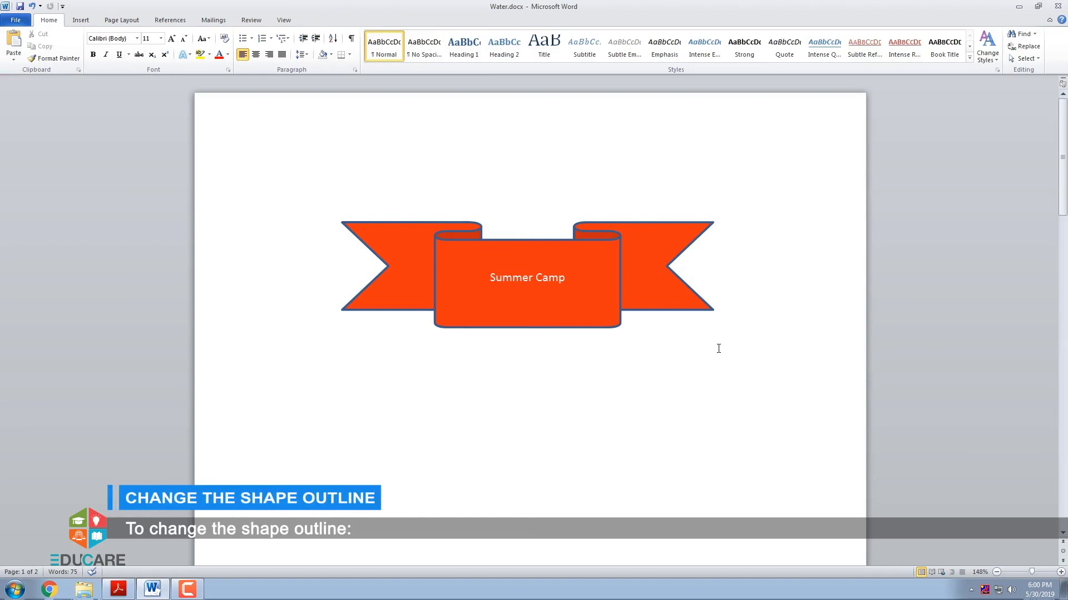
- Set the ribbon banner's outline to the recently used orange-red color
{"action": "left_click", "coordinate": [620, 325]}
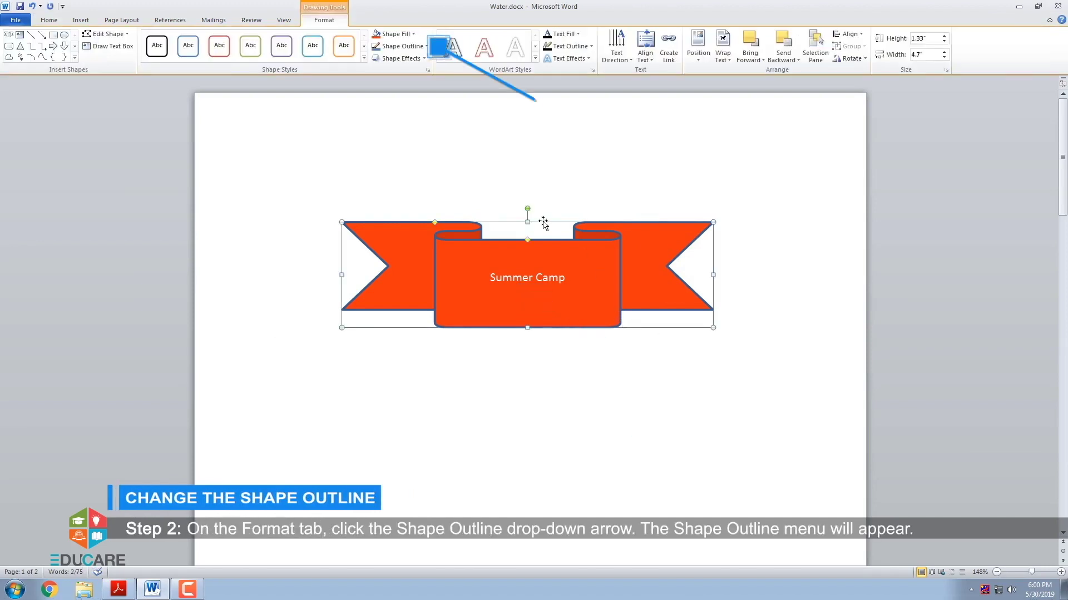
{"action": "left_click", "coordinate": [426, 47]}
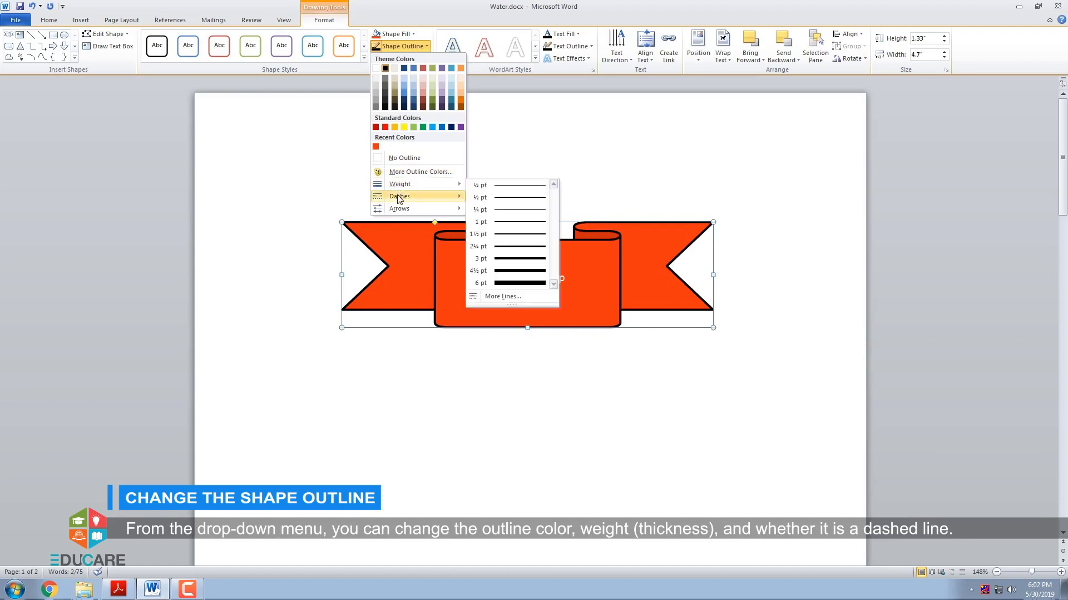
{"action": "mouse_move", "coordinate": [400, 214]}
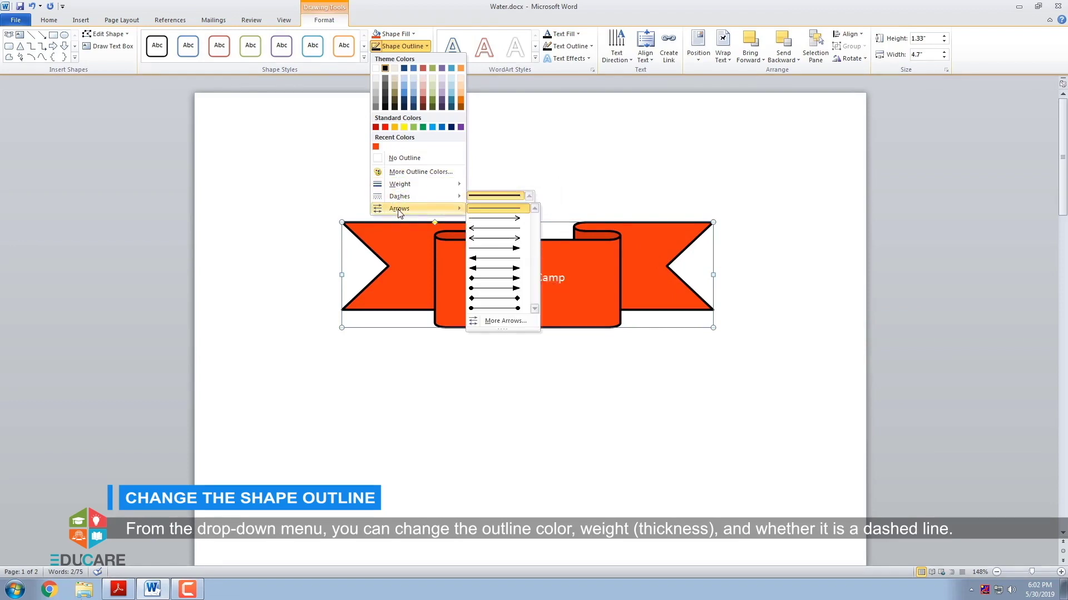
{"action": "left_click", "coordinate": [377, 147]}
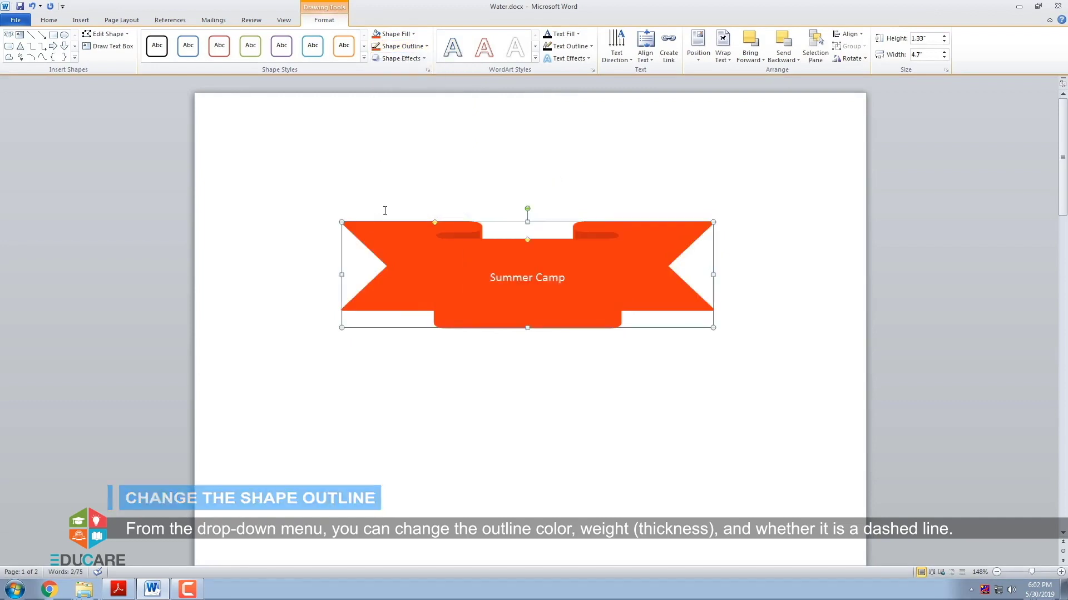
{"action": "left_click", "coordinate": [475, 351]}
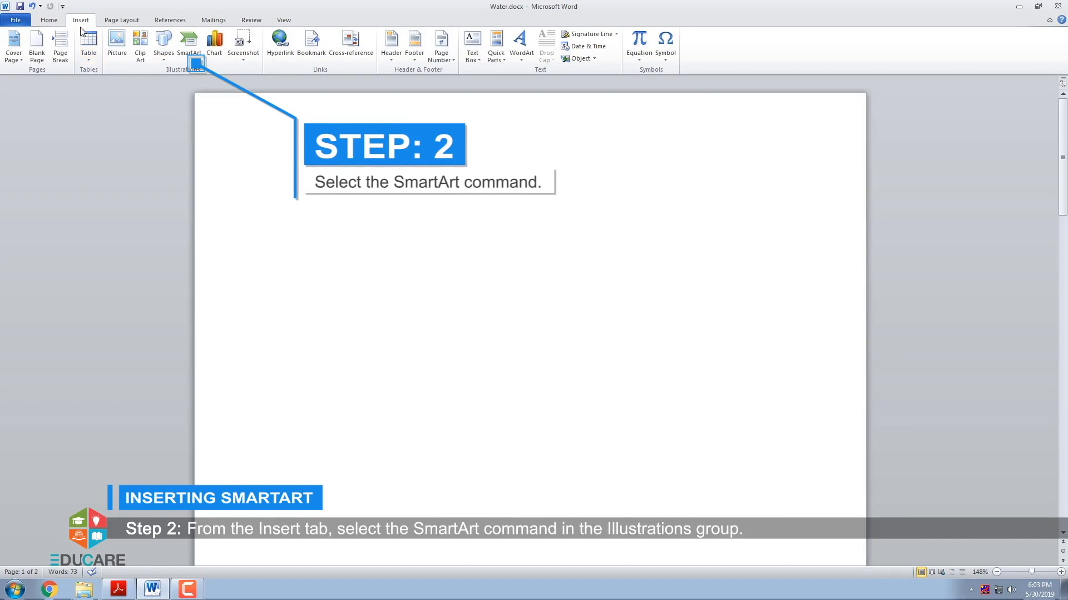
- Browse the SmartArt graphic categories and insert a Basic Block List graphic
{"action": "left_click", "coordinate": [190, 65]}
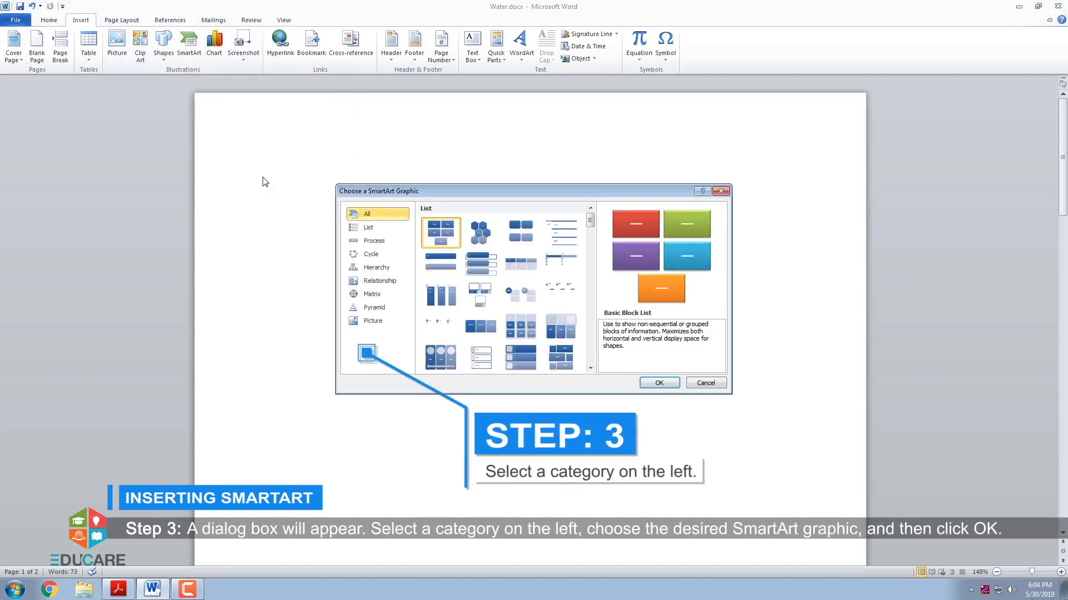
{"action": "left_click", "coordinate": [359, 240]}
{"action": "left_click", "coordinate": [374, 268]}
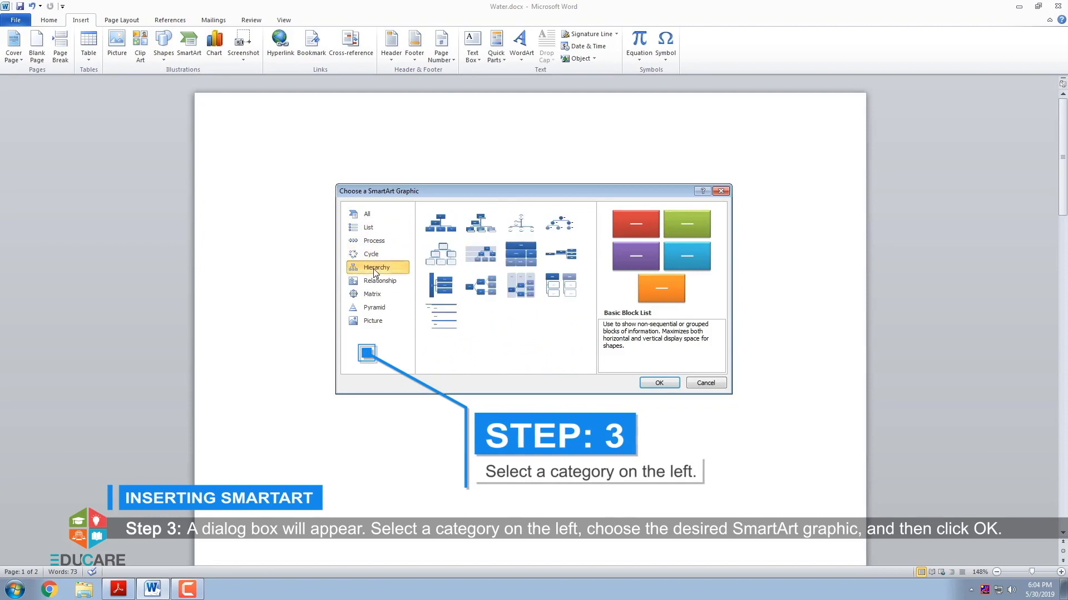
{"action": "left_click", "coordinate": [373, 282]}
{"action": "left_click", "coordinate": [374, 308]}
{"action": "left_click", "coordinate": [372, 320]}
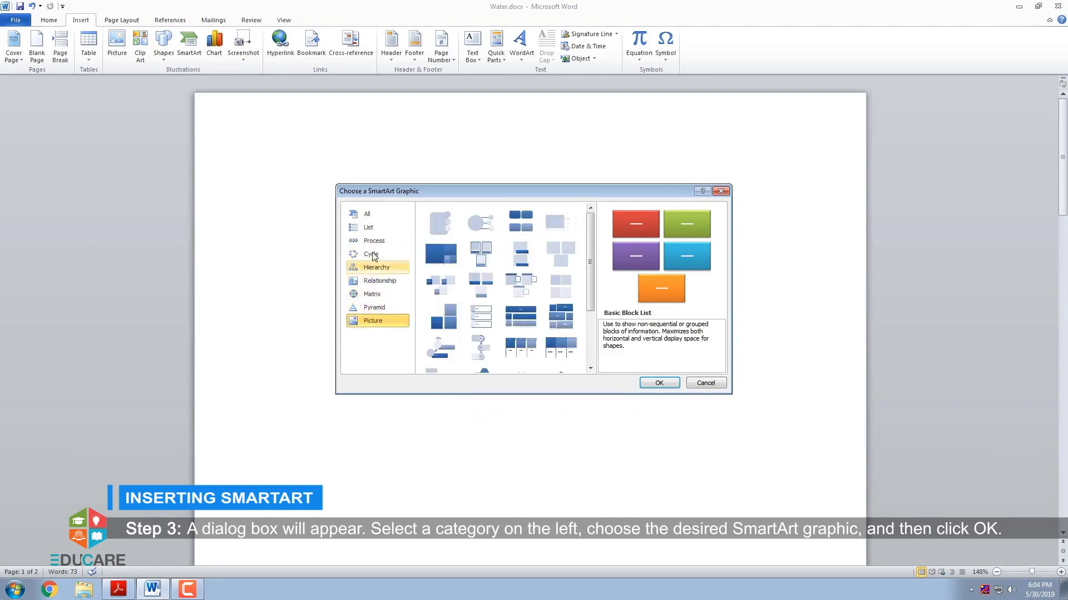
{"action": "left_click", "coordinate": [373, 216]}
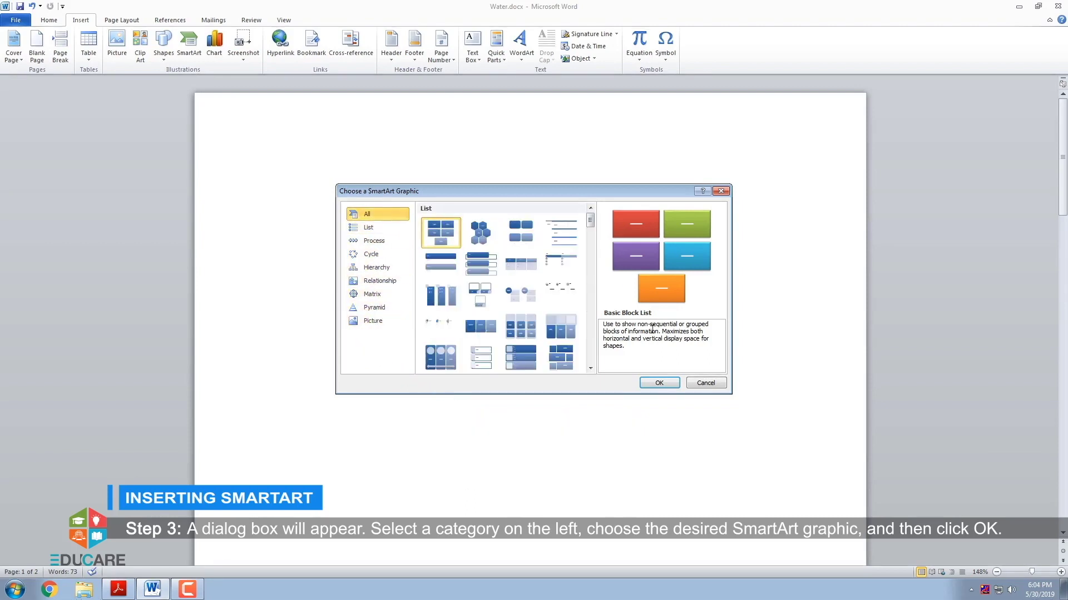
{"action": "left_click", "coordinate": [659, 383]}
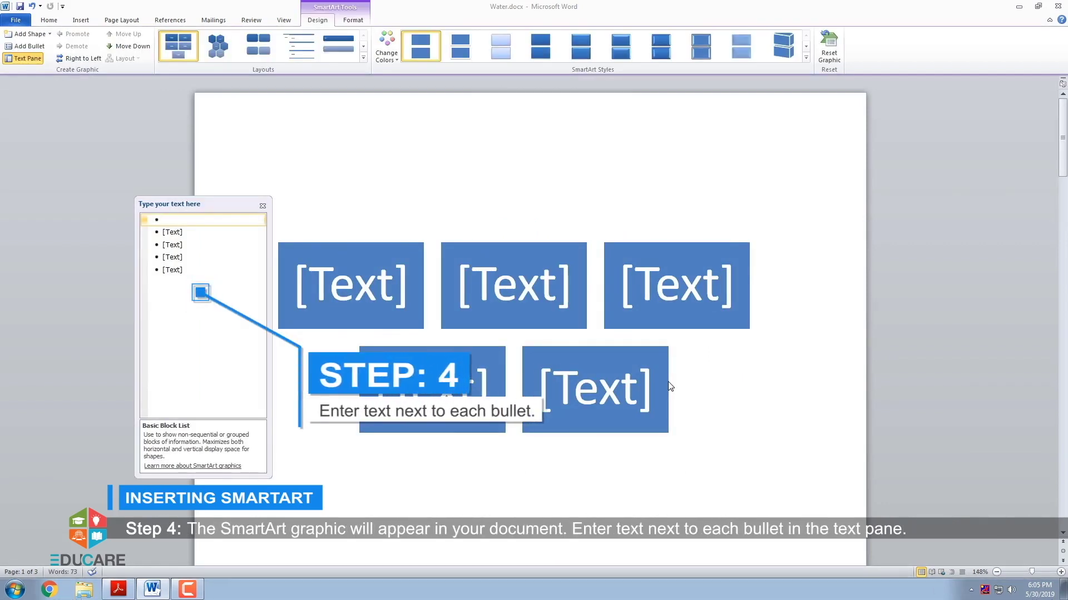
- Label the first three SmartArt blocks "Keyboard", "Mouse" and "CPU" and close the text pane
{"action": "type", "text": "Key"}
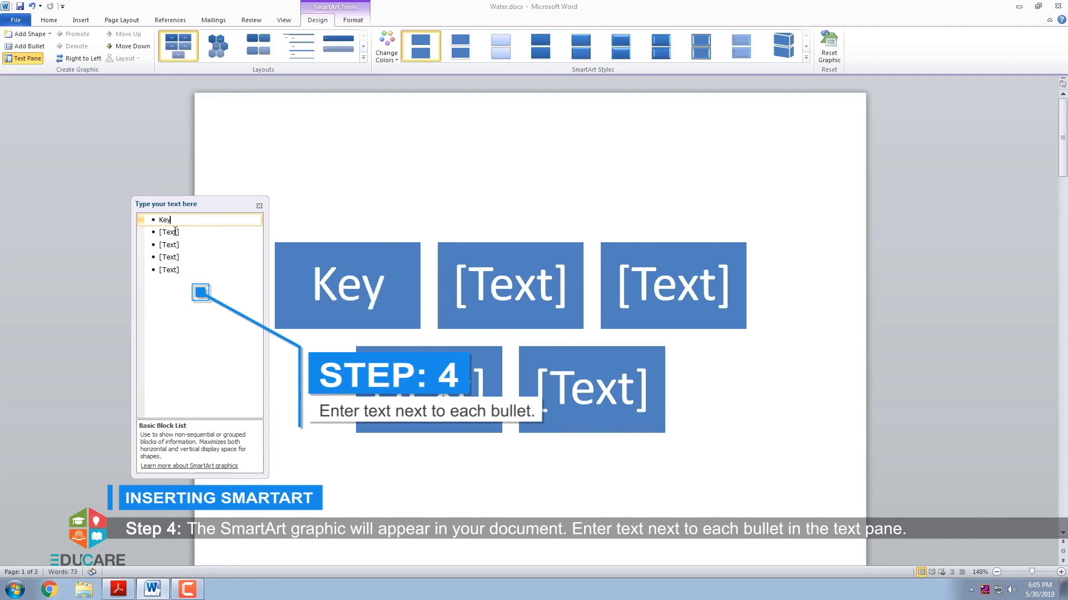
{"action": "type", "text": "board"}
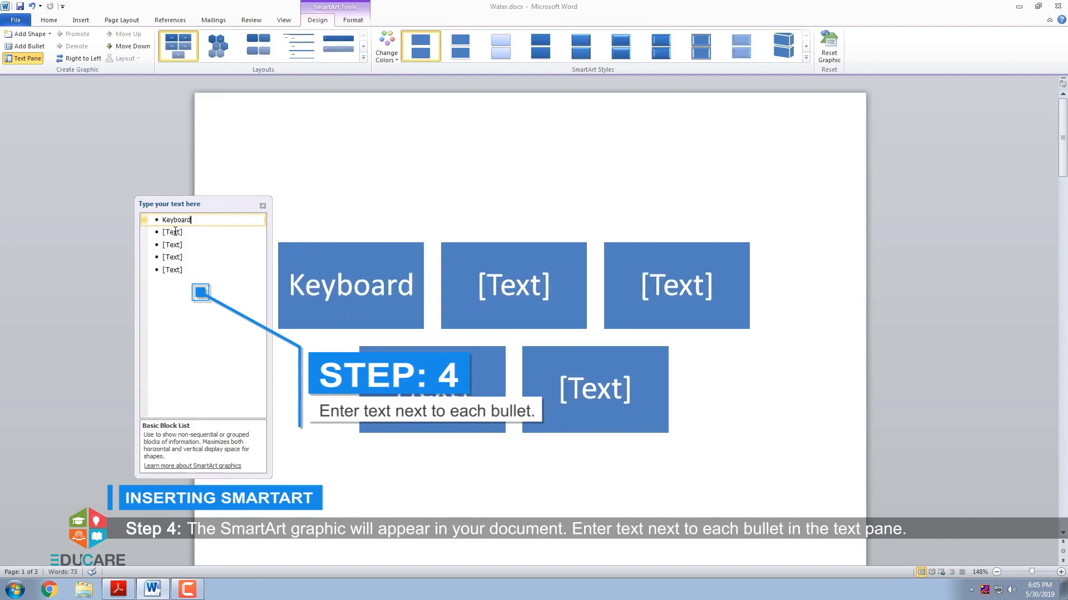
{"action": "left_click", "coordinate": [174, 231]}
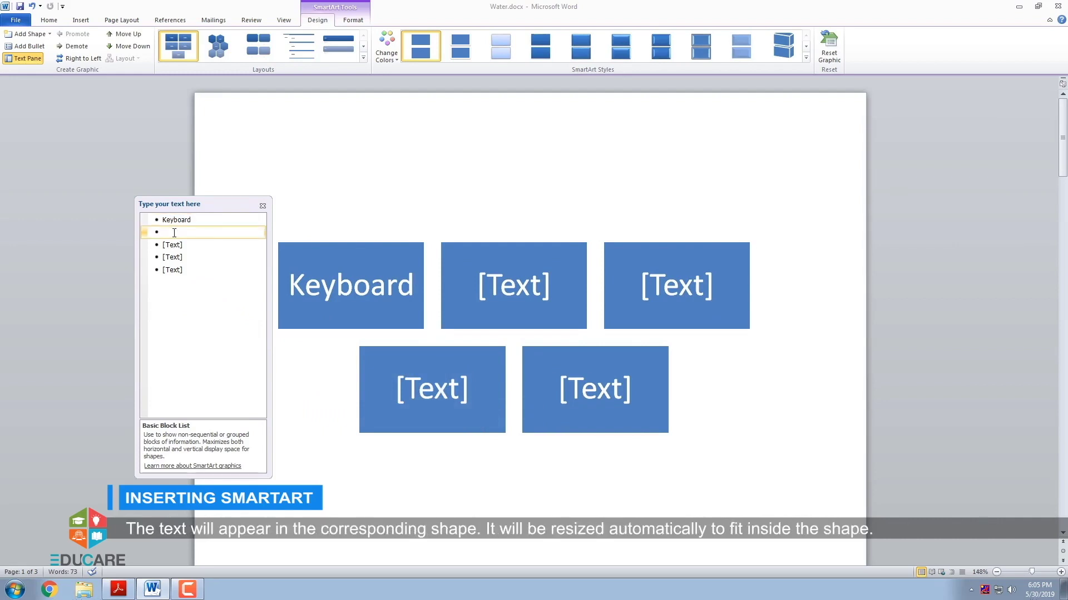
{"action": "type", "text": "Mouse"}
{"action": "left_click", "coordinate": [179, 246]}
{"action": "type", "text": "CP"}
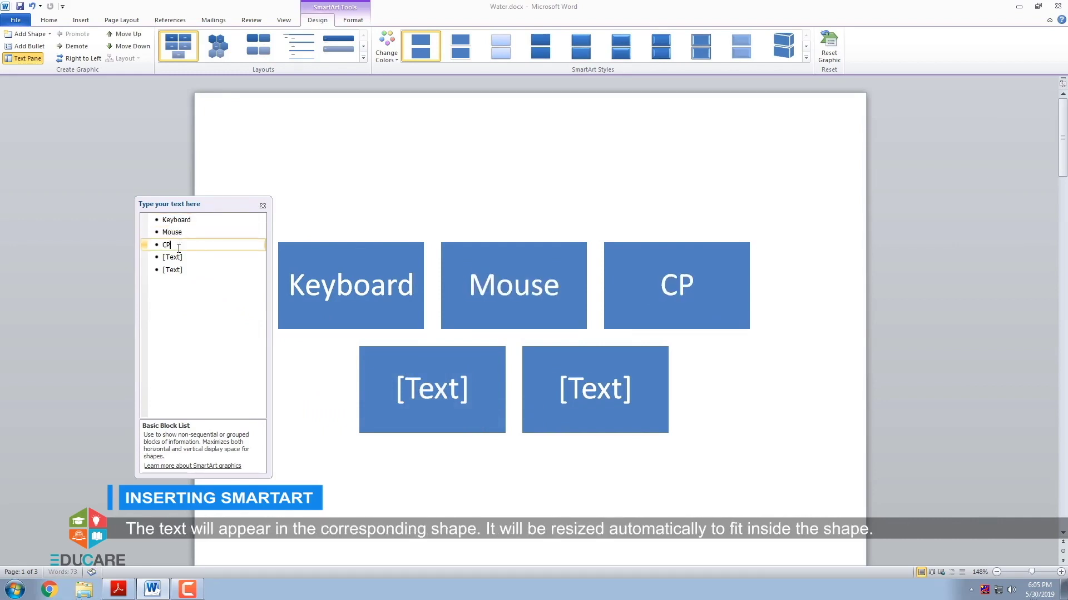
{"action": "key", "text": "Down"}
{"action": "key", "text": "Down"}
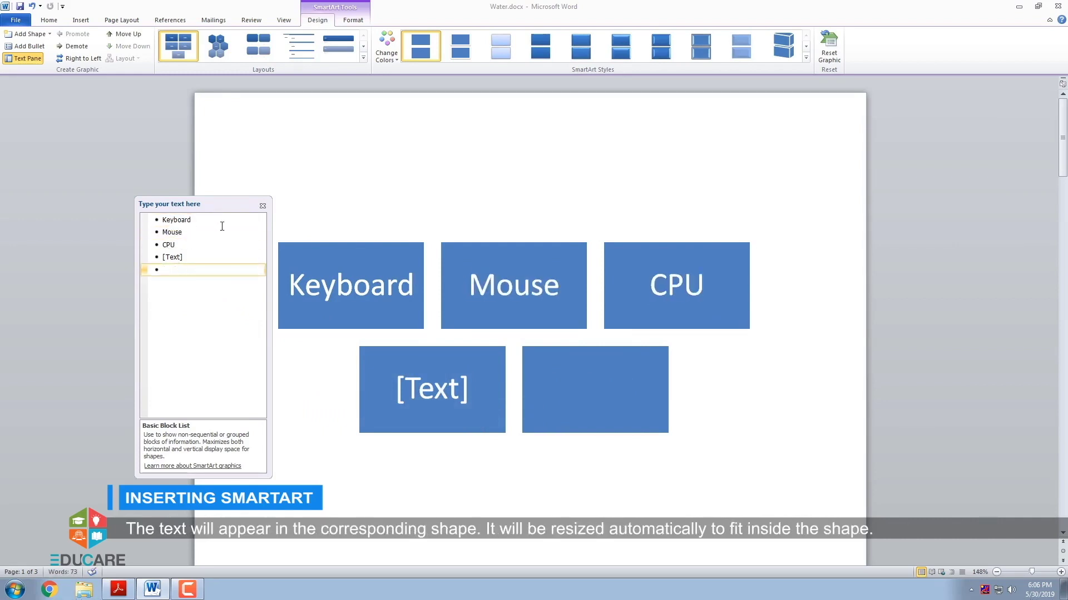
{"action": "left_click", "coordinate": [262, 207]}
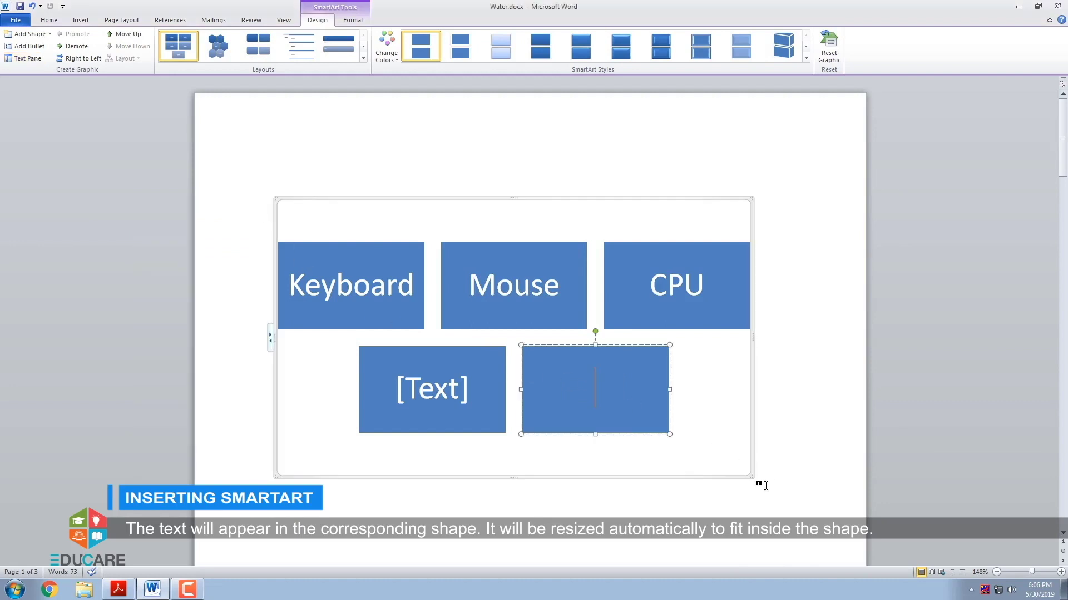
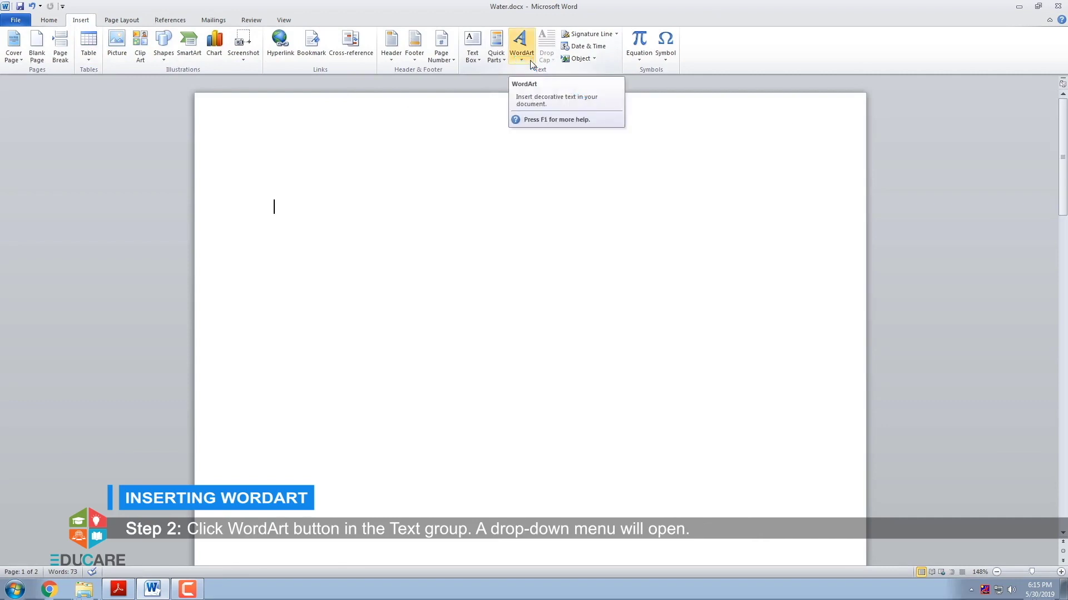
- Insert WordArt in the olive green style from the gallery's first row with the text "Part of a Computer"
{"action": "left_click", "coordinate": [530, 61]}
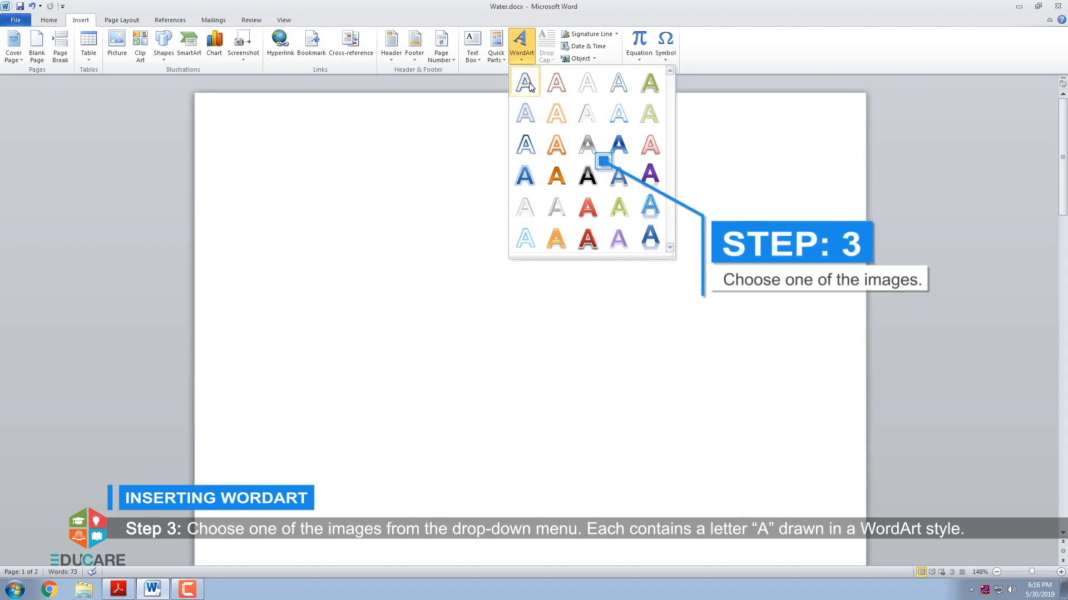
{"action": "left_click", "coordinate": [646, 85]}
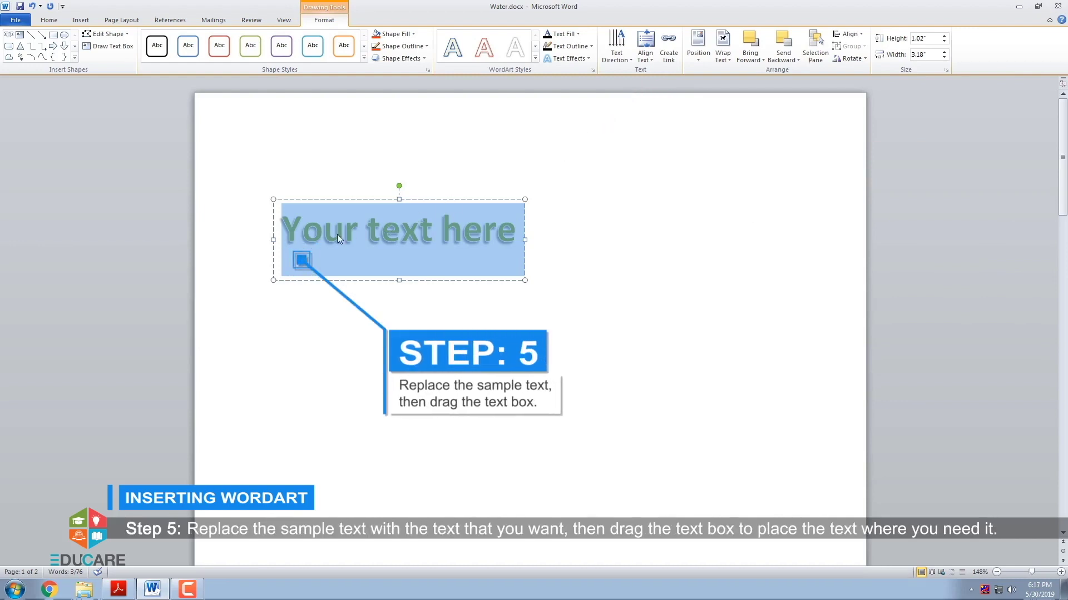
{"action": "type", "text": "Part of"}
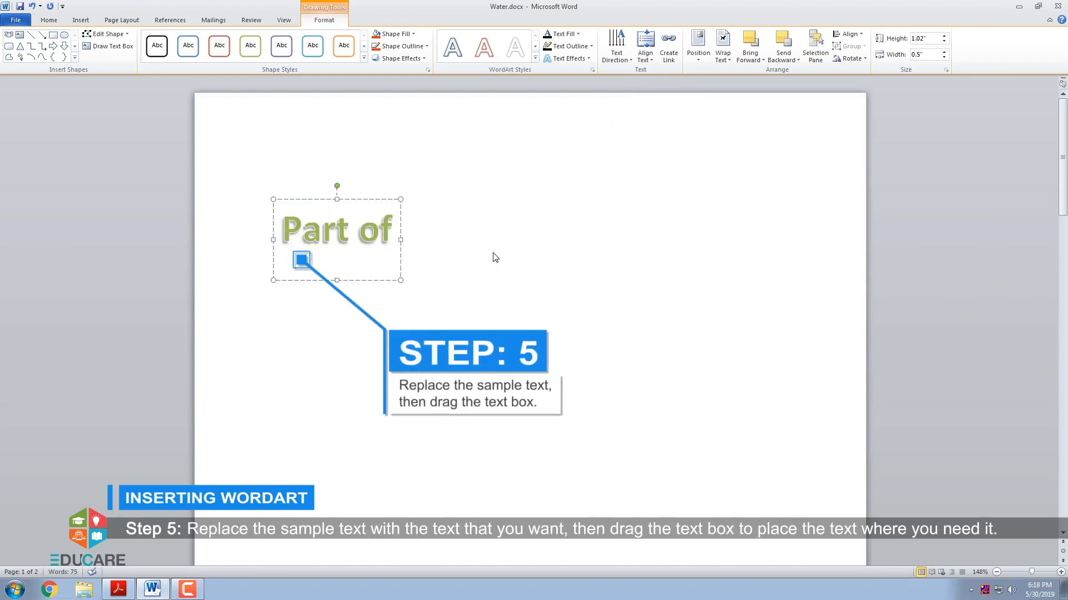
{"action": "type", "text": " a Com"}
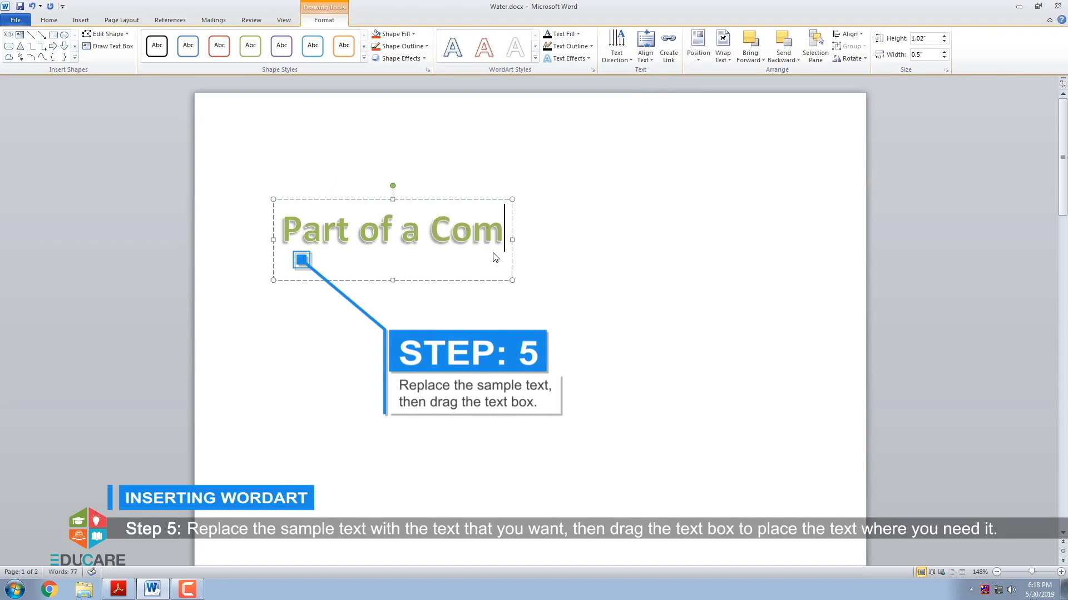
{"action": "type", "text": "puter"}
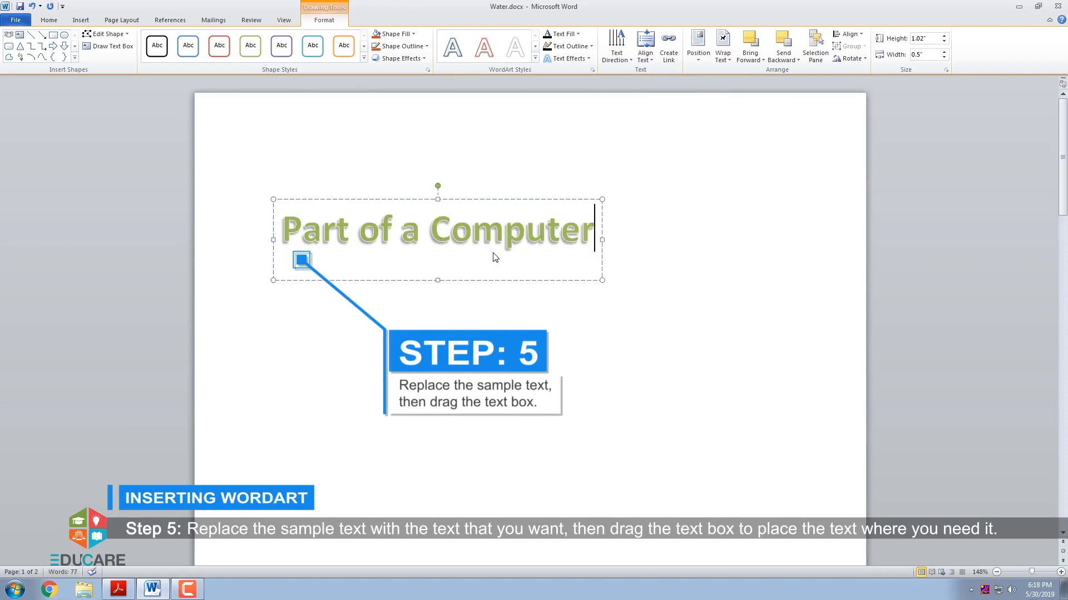
- Fill the "Part of a Computer" WordArt box with the darkest olive green theme color
{"action": "left_click_drag", "start_coordinate": [283, 234], "coordinate": [485, 244]}
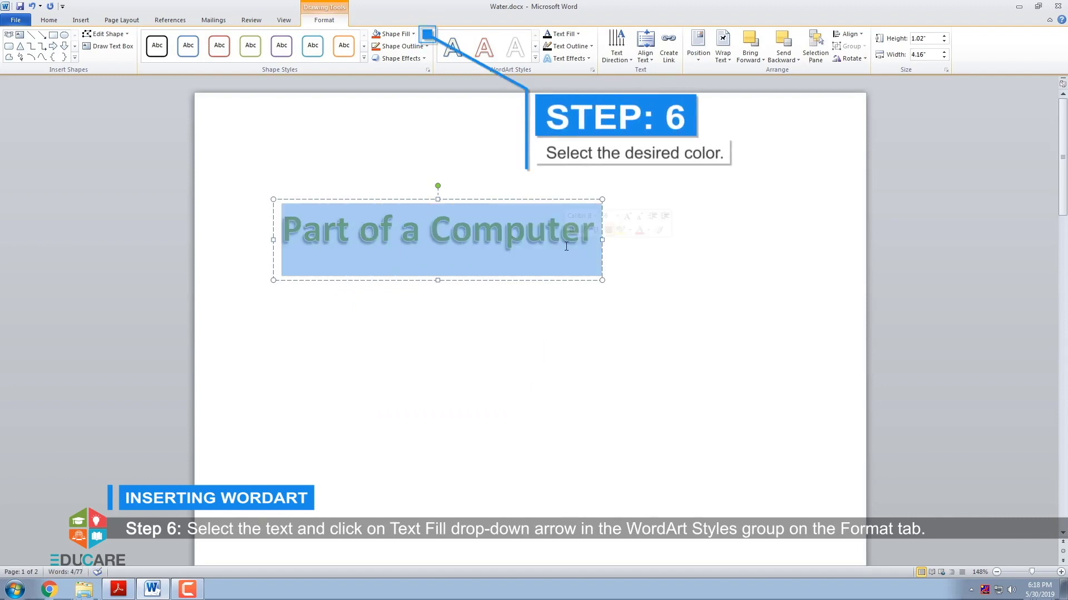
{"action": "left_click", "coordinate": [414, 34]}
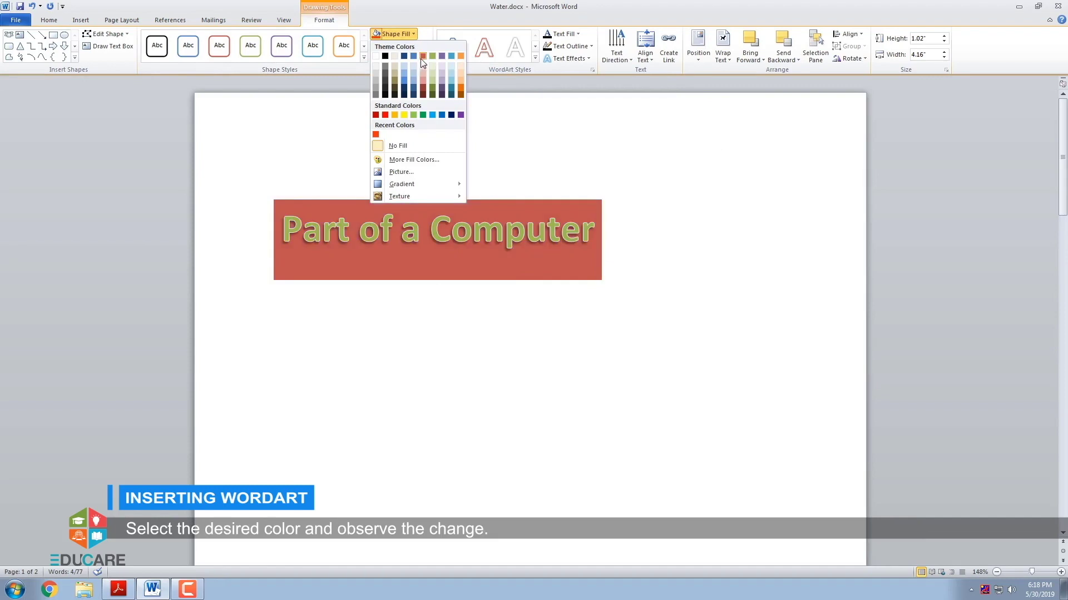
{"action": "left_click", "coordinate": [431, 95]}
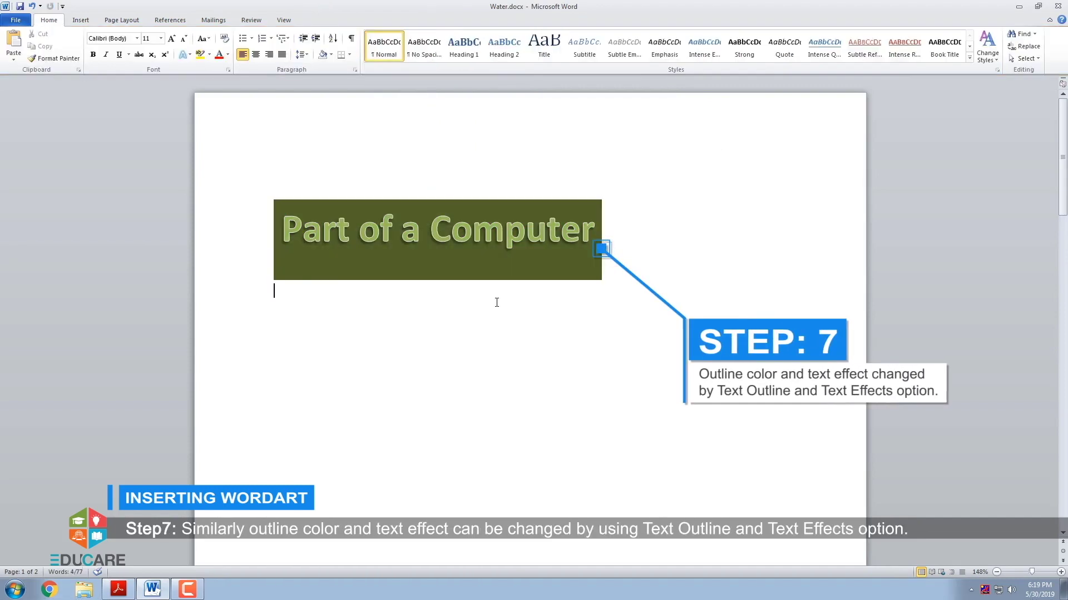
- Set the shape outline of the "Part of a Computer" box to standard yellow
{"action": "left_click", "coordinate": [549, 233]}
{"action": "key", "text": "ctrl+z"}
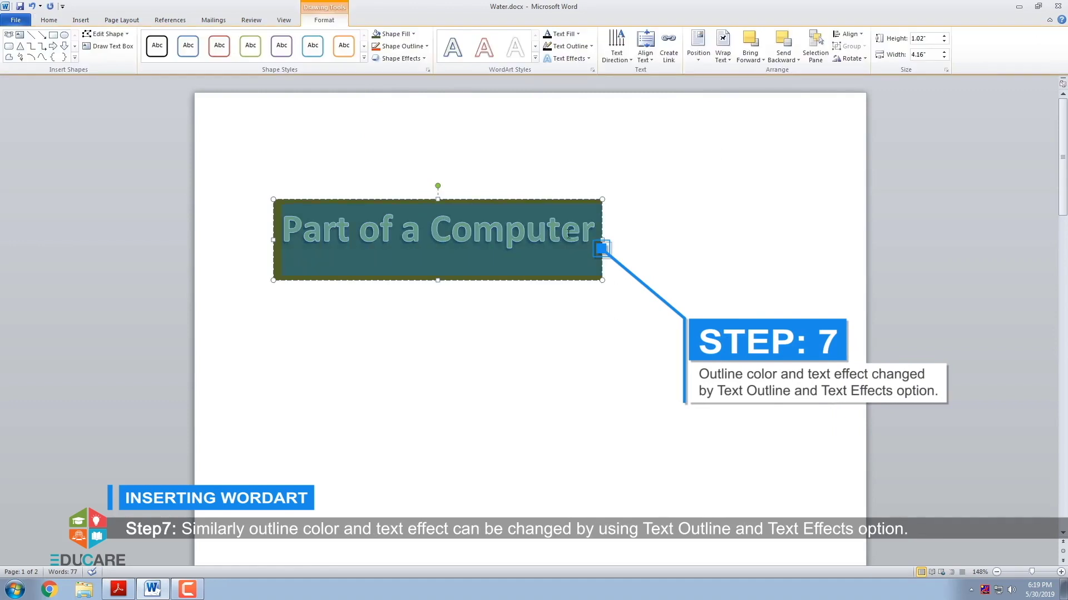
{"action": "left_click", "coordinate": [426, 46]}
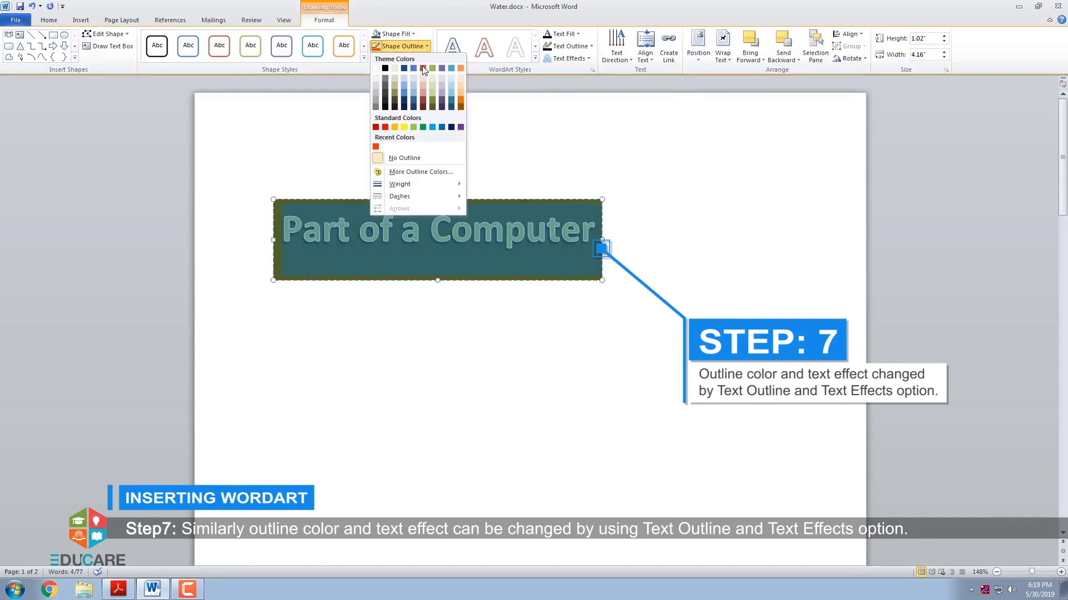
{"action": "left_click", "coordinate": [403, 126]}
{"action": "left_click", "coordinate": [534, 304]}
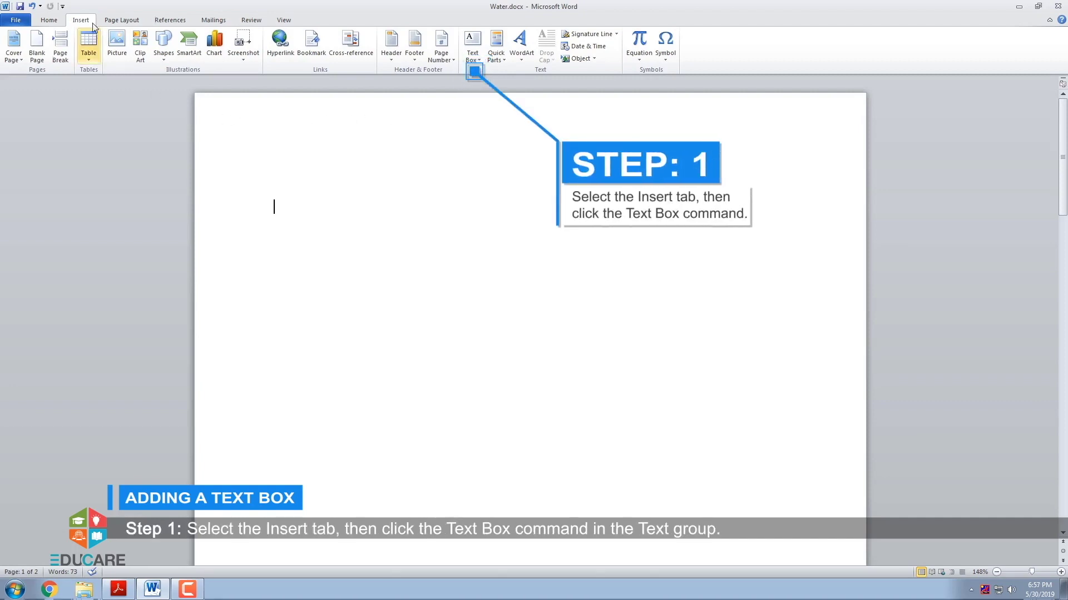
- Draw a text box about 1.56" high and 2.43" wide in the upper middle of the page
{"action": "left_click", "coordinate": [477, 60]}
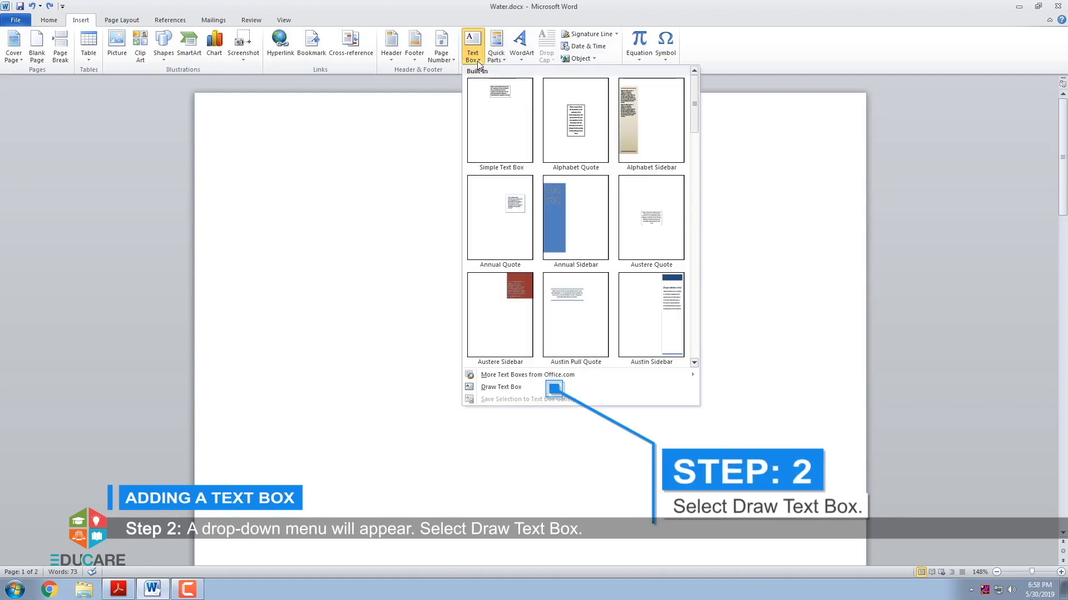
{"action": "left_click", "coordinate": [507, 388]}
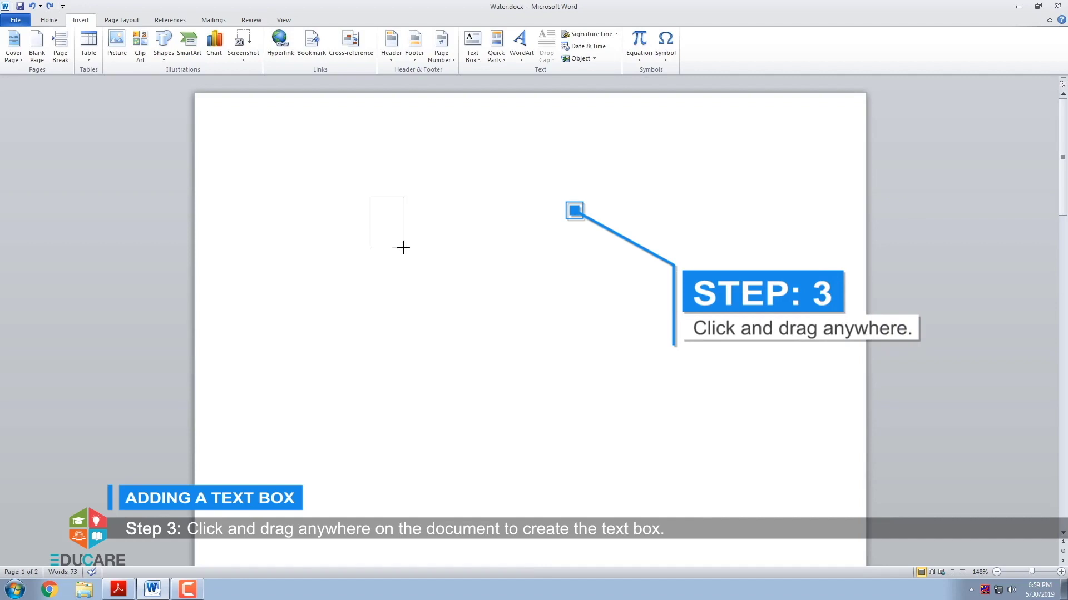
{"action": "left_click_drag", "start_coordinate": [548, 326], "coordinate": [562, 320]}
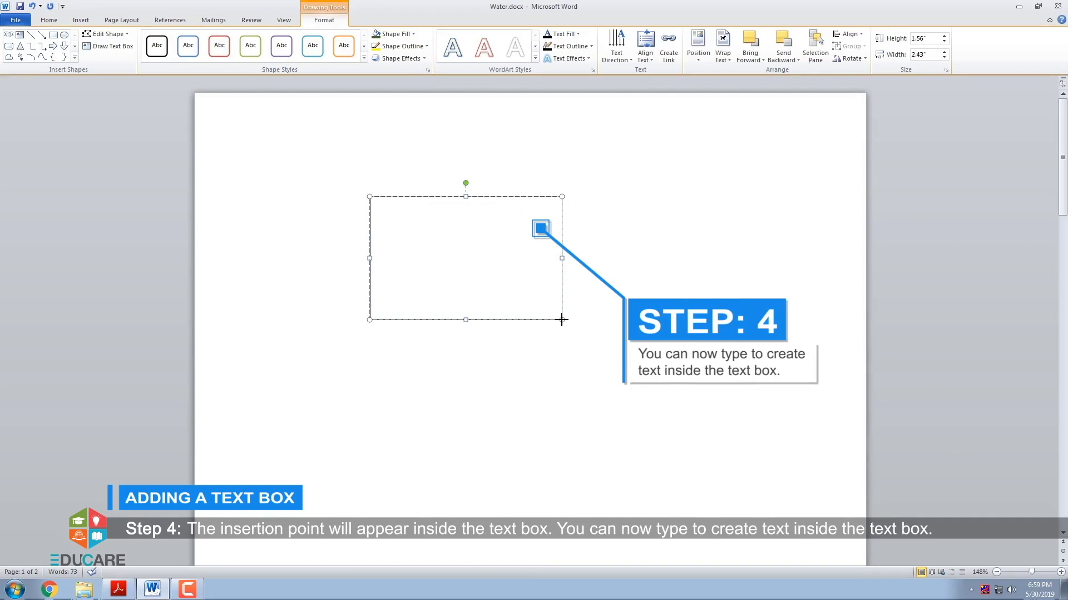
- Enter "Educare Knowledge India Pvt. Ltd." in the text box and return to the document body
{"action": "type", "text": "are Knowledge India P"}
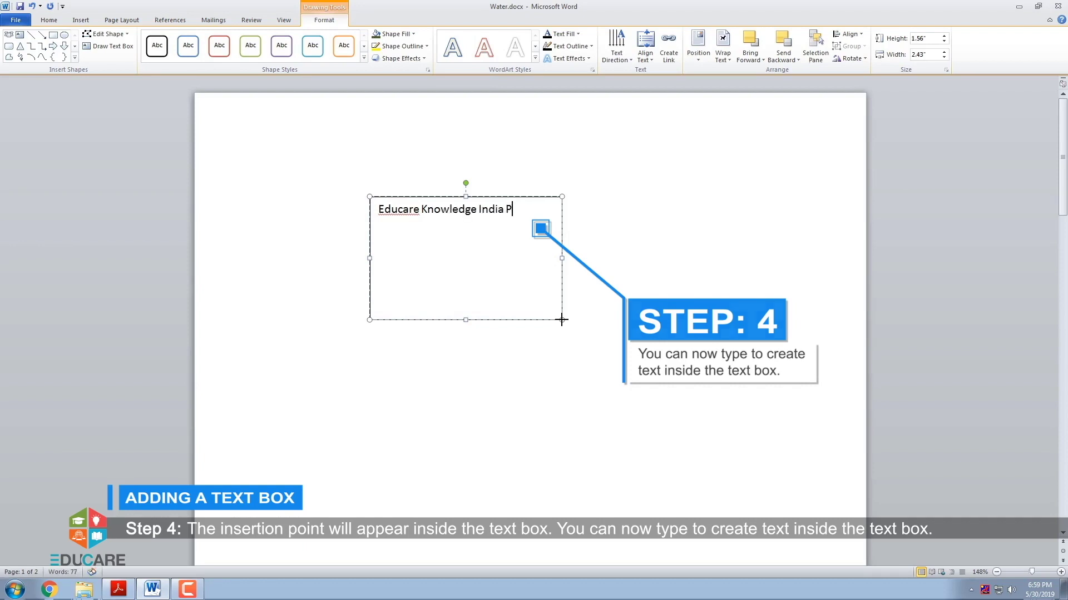
{"action": "type", "text": "vt. Ltd."}
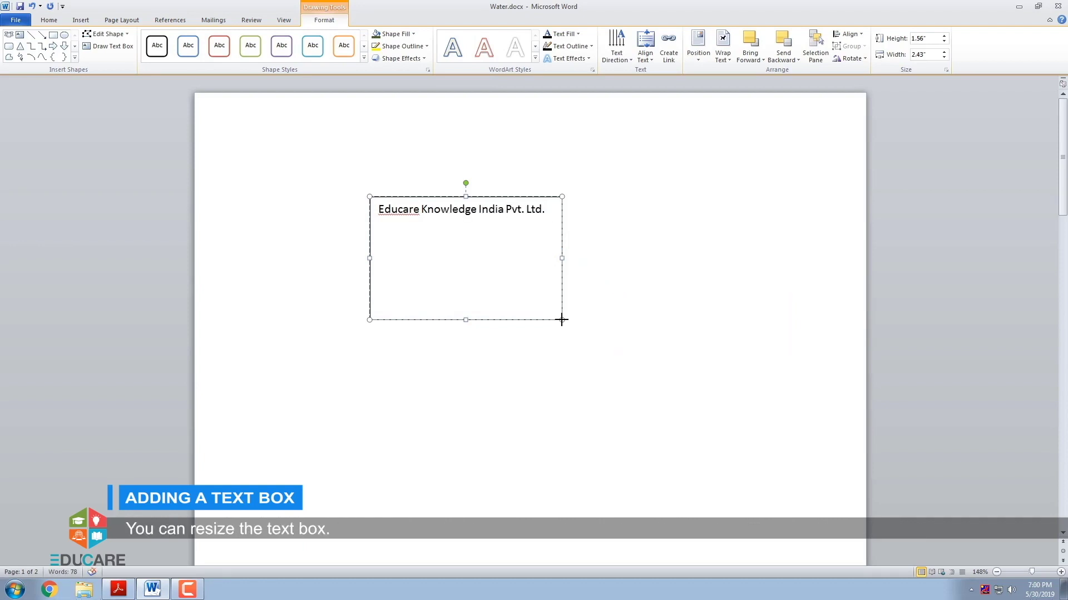
{"action": "key", "text": "Home"}
{"action": "key", "text": "ctrl+Right"}
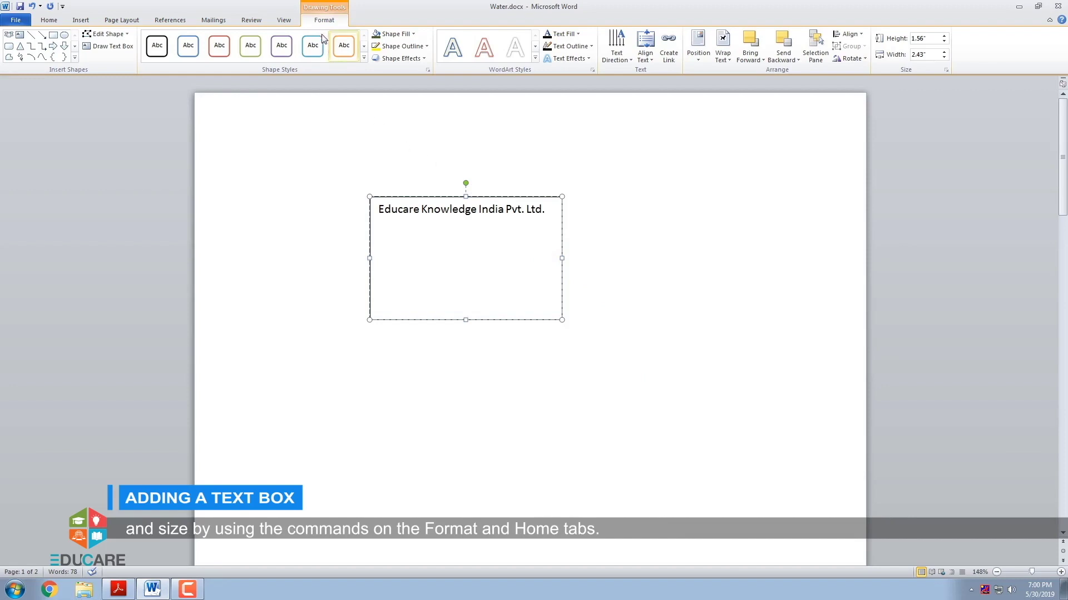
{"action": "left_click", "coordinate": [584, 323]}
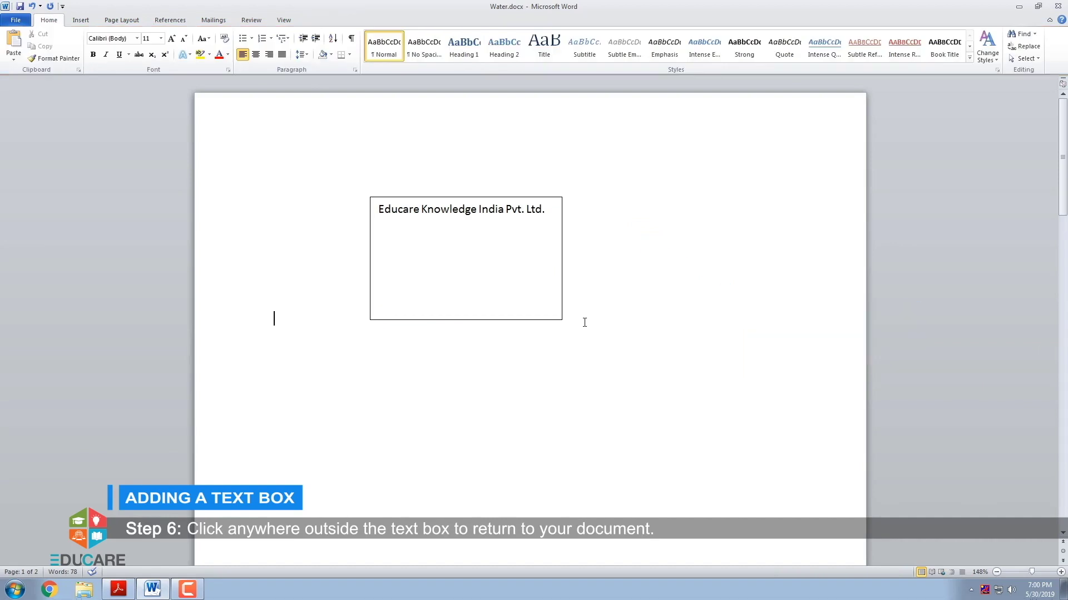
- Open the gallery of built-in text boxes
{"action": "key", "text": "alt+n"}
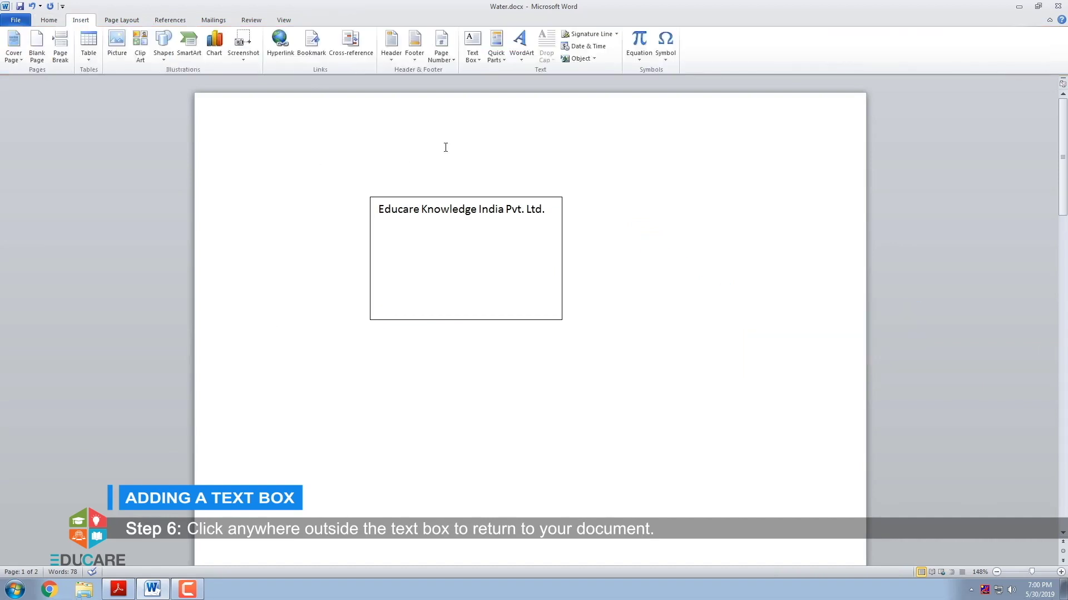
{"action": "left_click", "coordinate": [480, 62]}
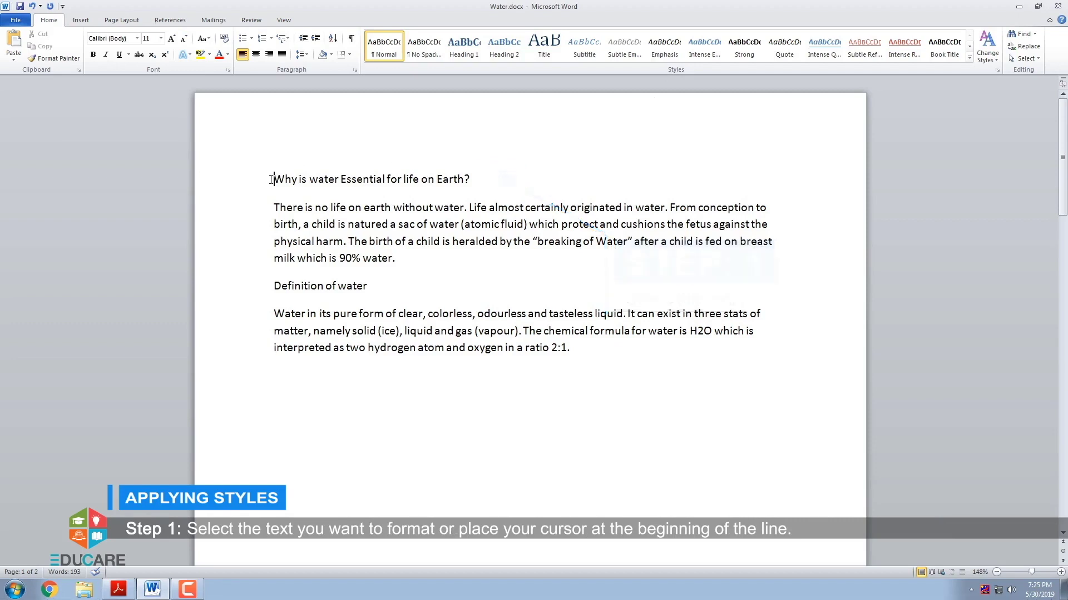
- Apply the Subtitle style to the heading "Why is water Essential for life on Earth?"
{"action": "left_click_drag", "start_coordinate": [272, 179], "coordinate": [468, 181]}
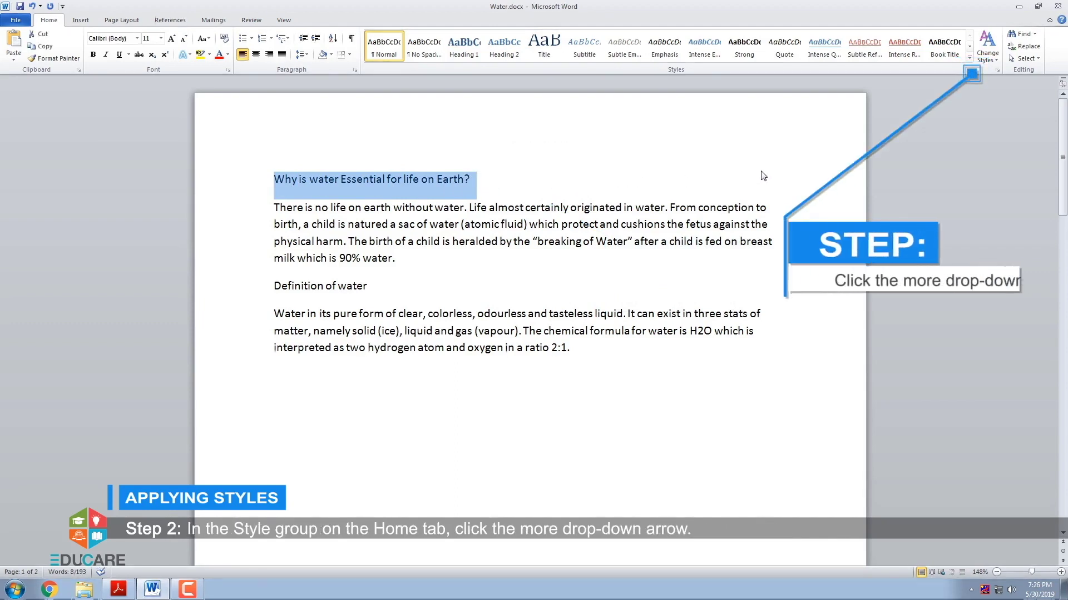
{"action": "left_click", "coordinate": [967, 58]}
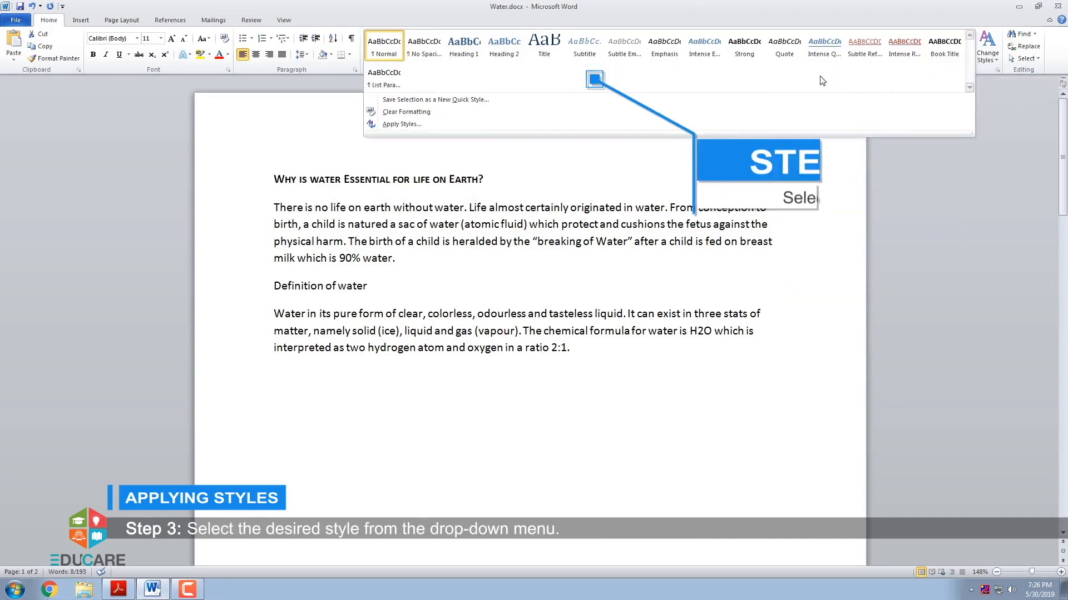
{"action": "left_click", "coordinate": [603, 56]}
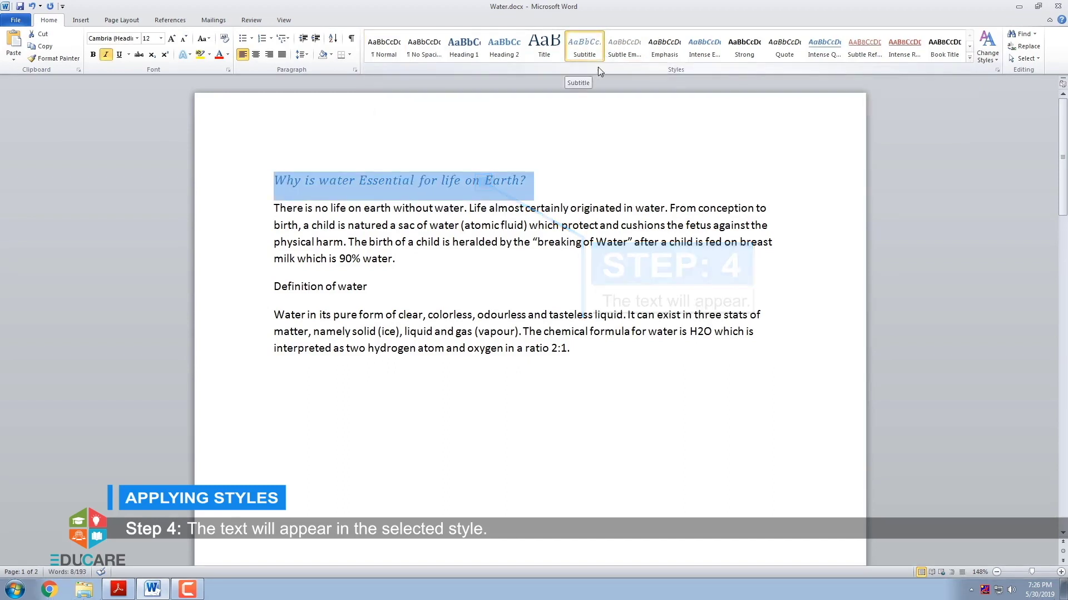
{"action": "left_click", "coordinate": [553, 185]}
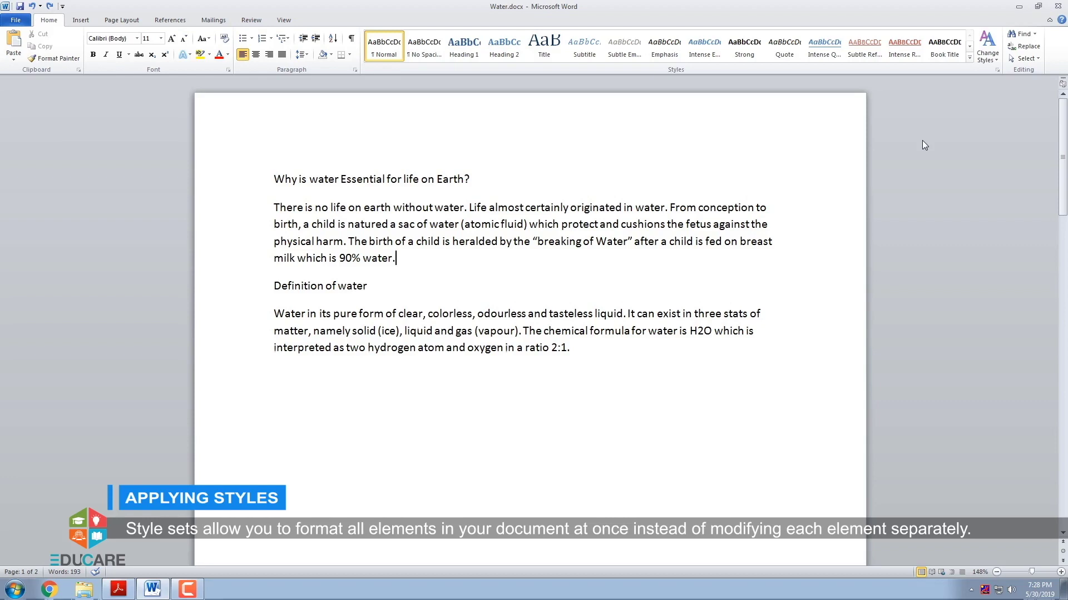
- Apply the Perspective style set to the whole document
{"action": "left_click", "coordinate": [988, 63]}
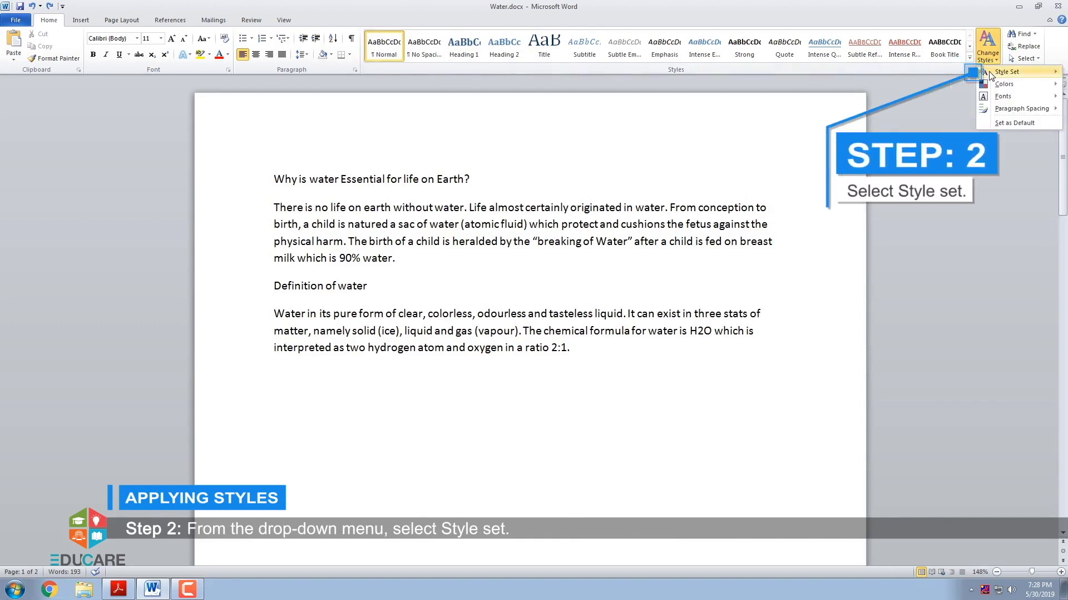
{"action": "left_click", "coordinate": [991, 72]}
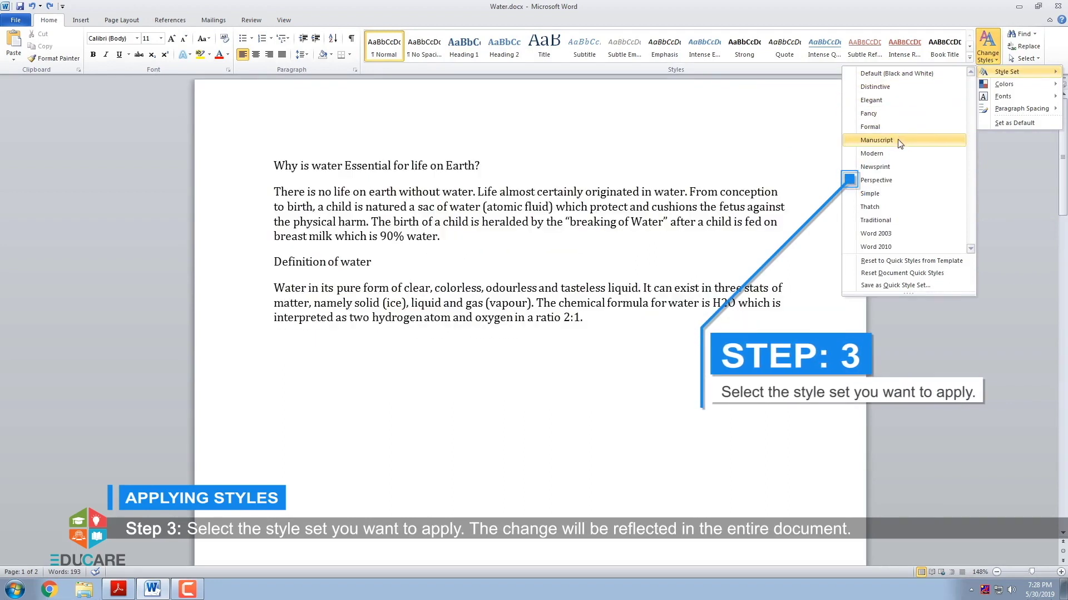
{"action": "left_click", "coordinate": [896, 179]}
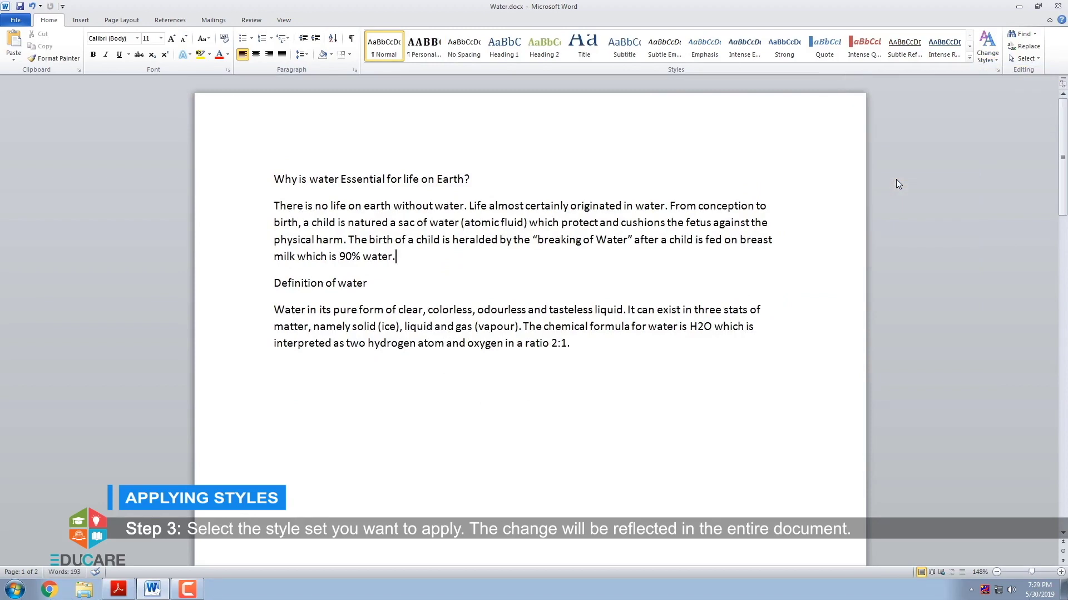